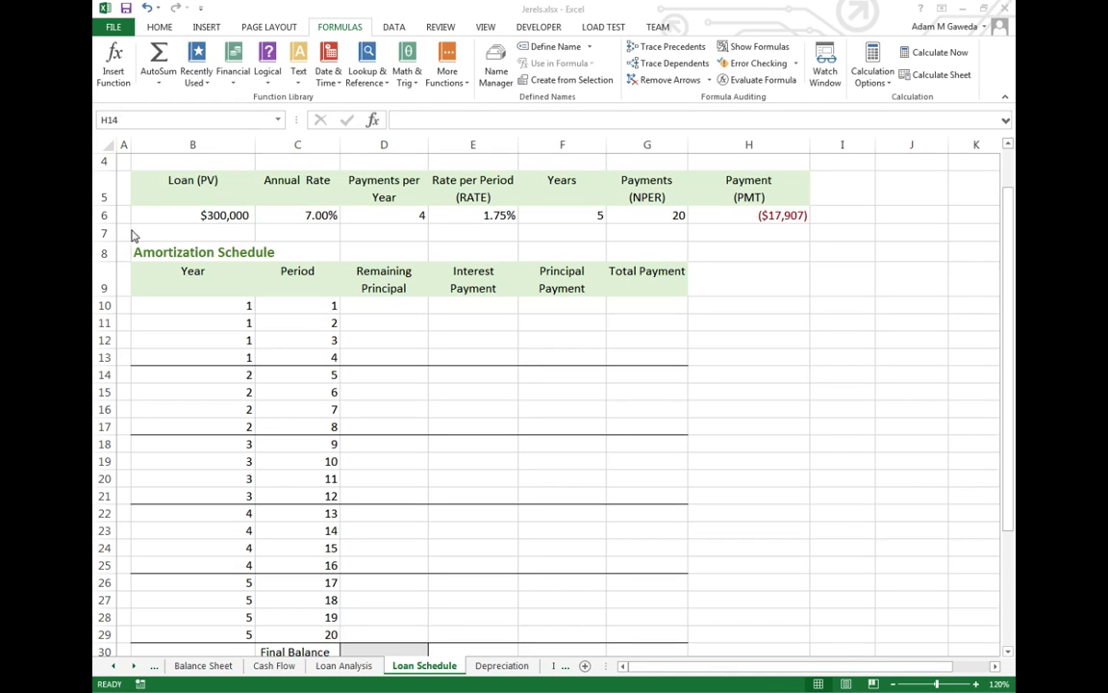
Step: Link the period 1 Remaining Principal in D10 to the loan amount with =B6
left_click(240, 215)
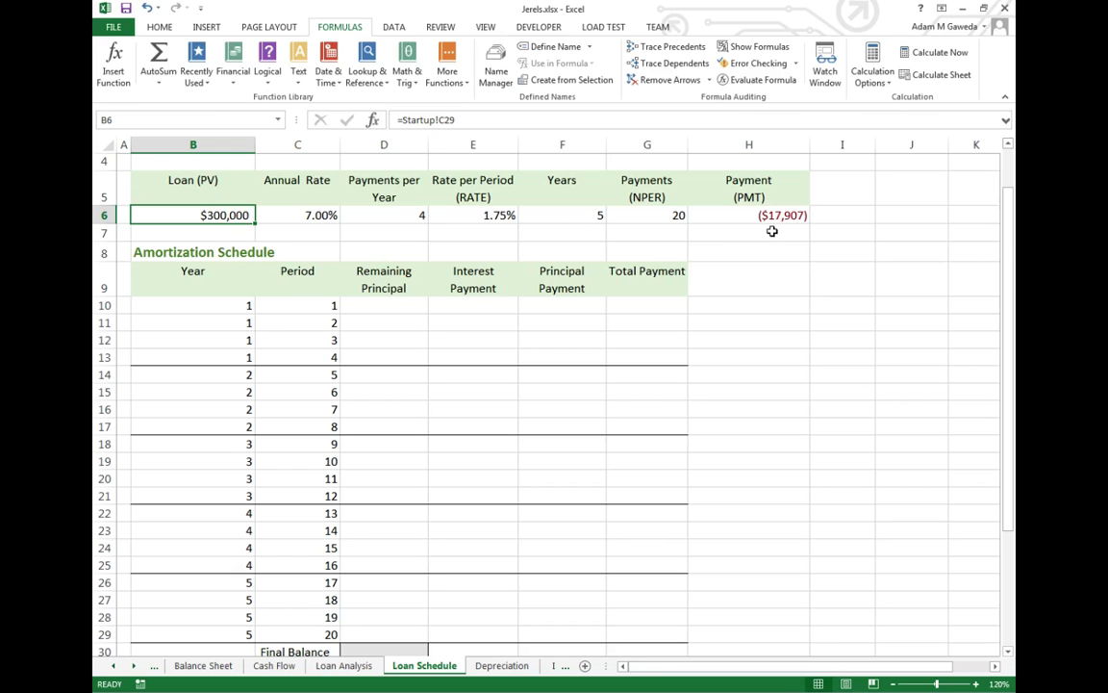
left_click(384, 305)
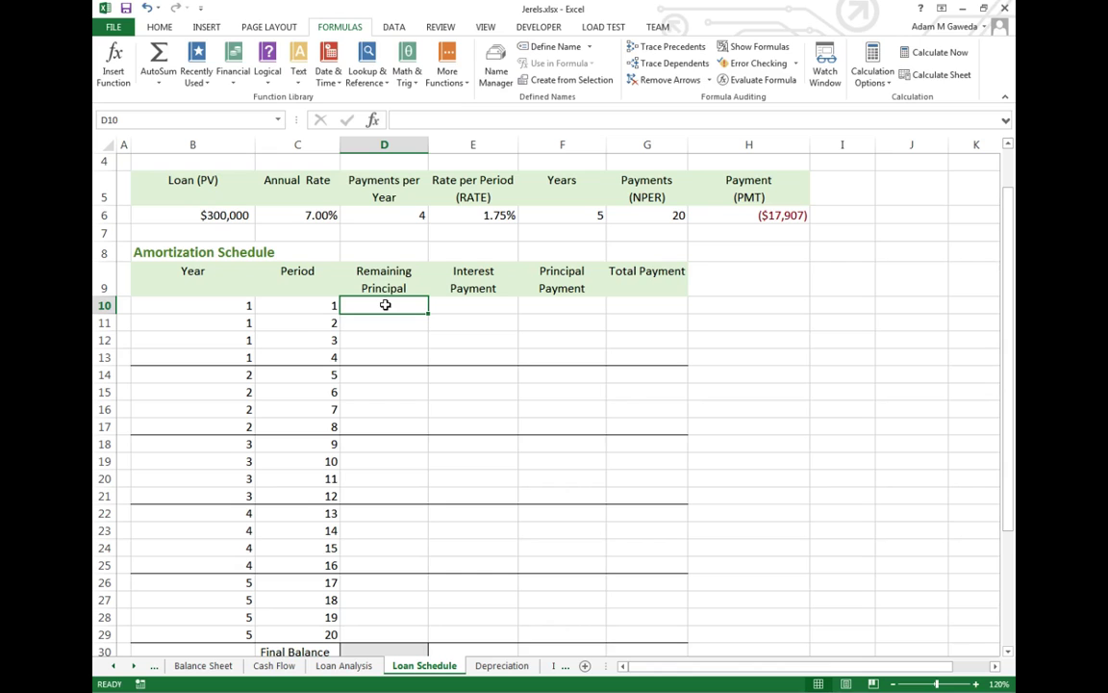
type("=")
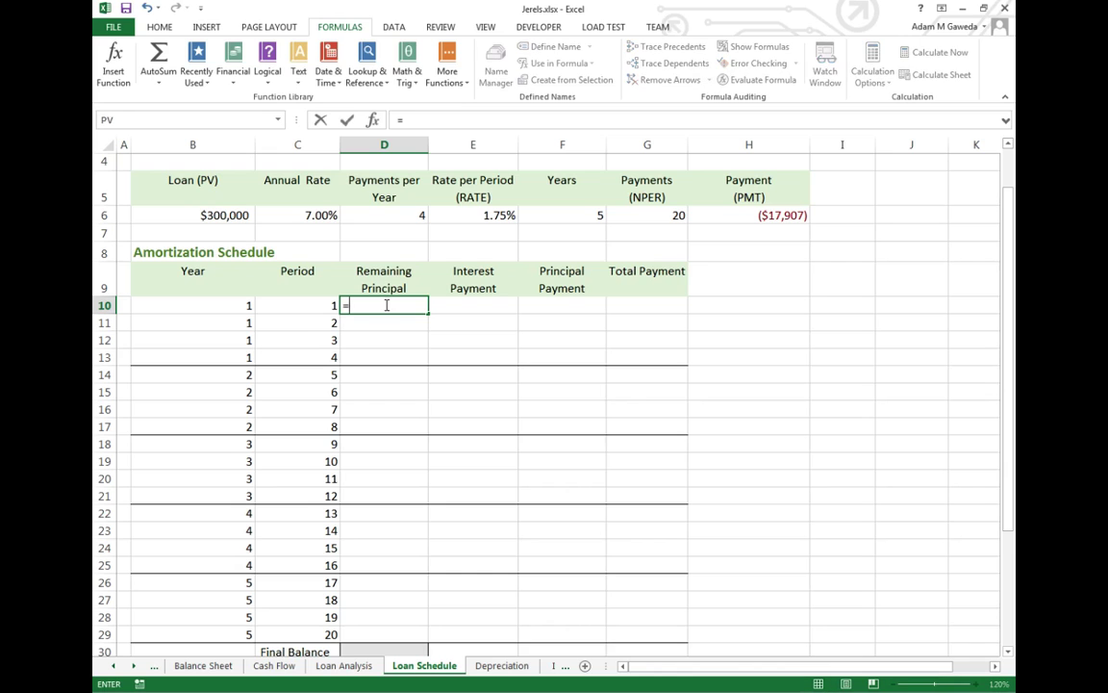
left_click(211, 217)
key("Return")
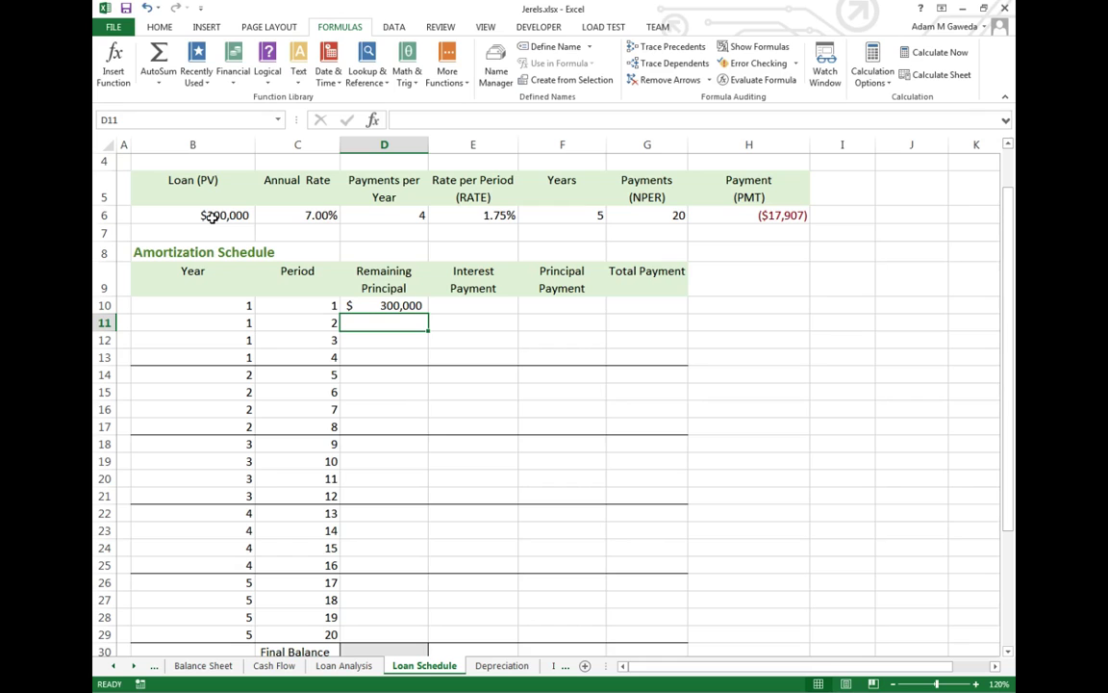
Step: Begin an IPMT formula for the period 1 Interest Payment in E10, using the absolute reference $E$6 as the rate
key("Up")
key("Right")
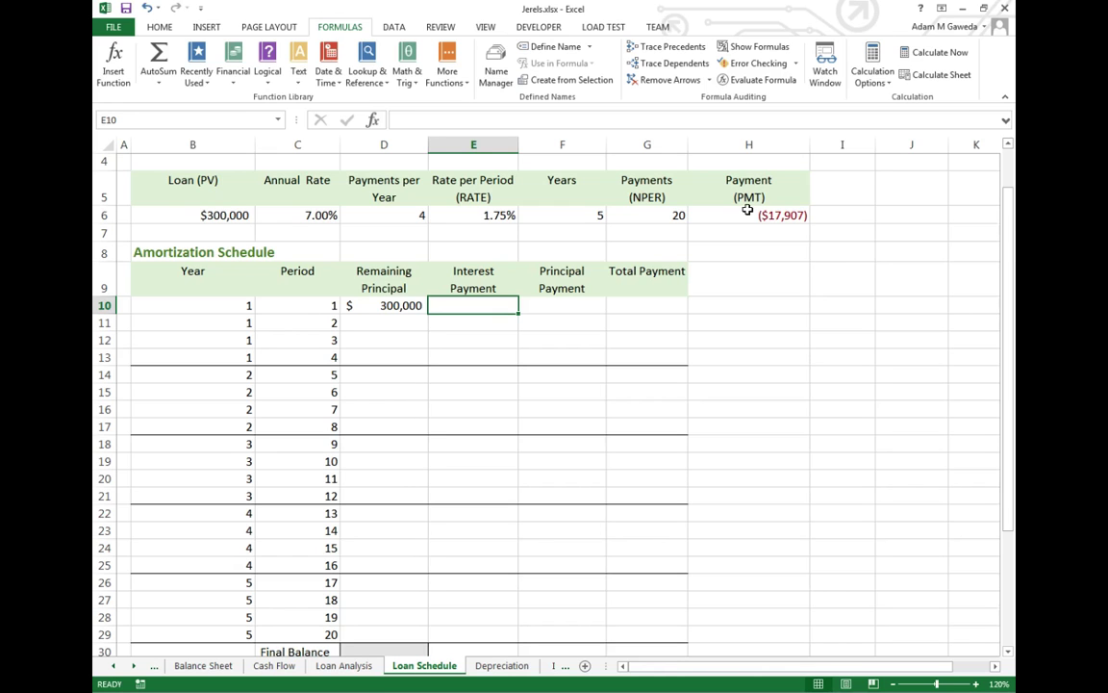
type("=I")
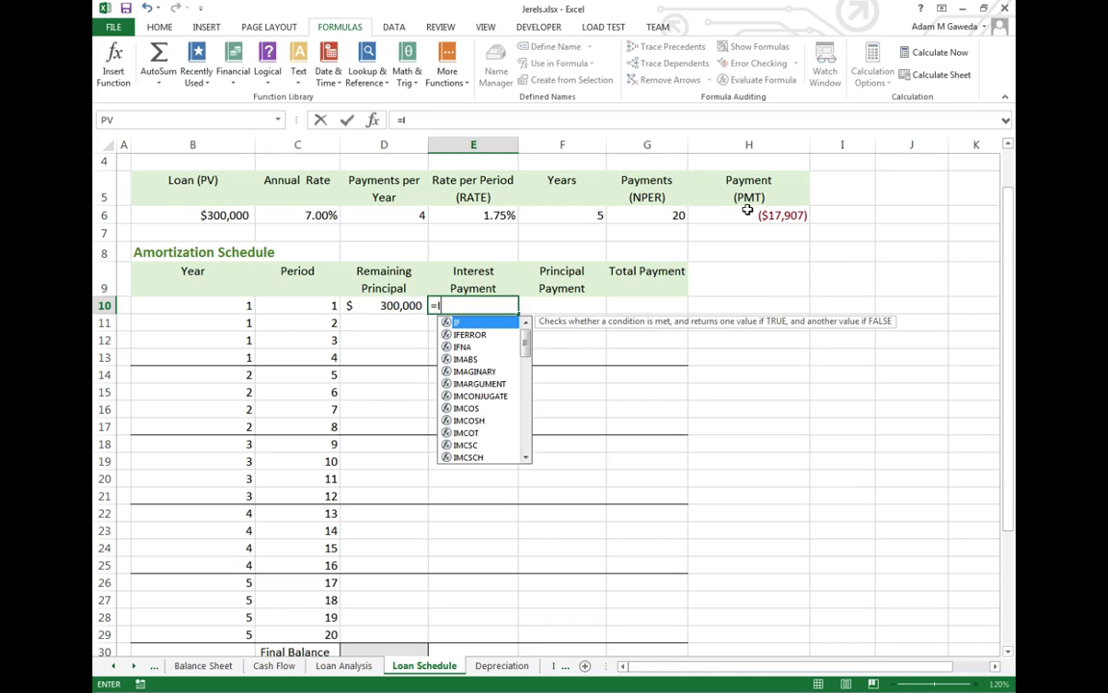
type("PMT")
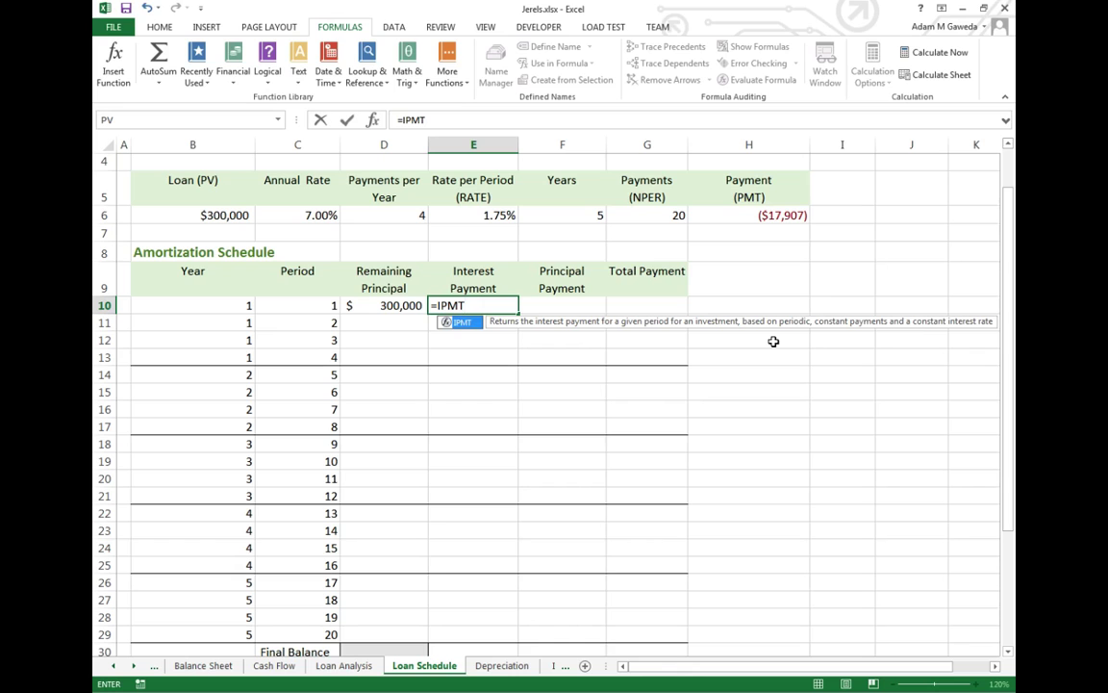
type("(")
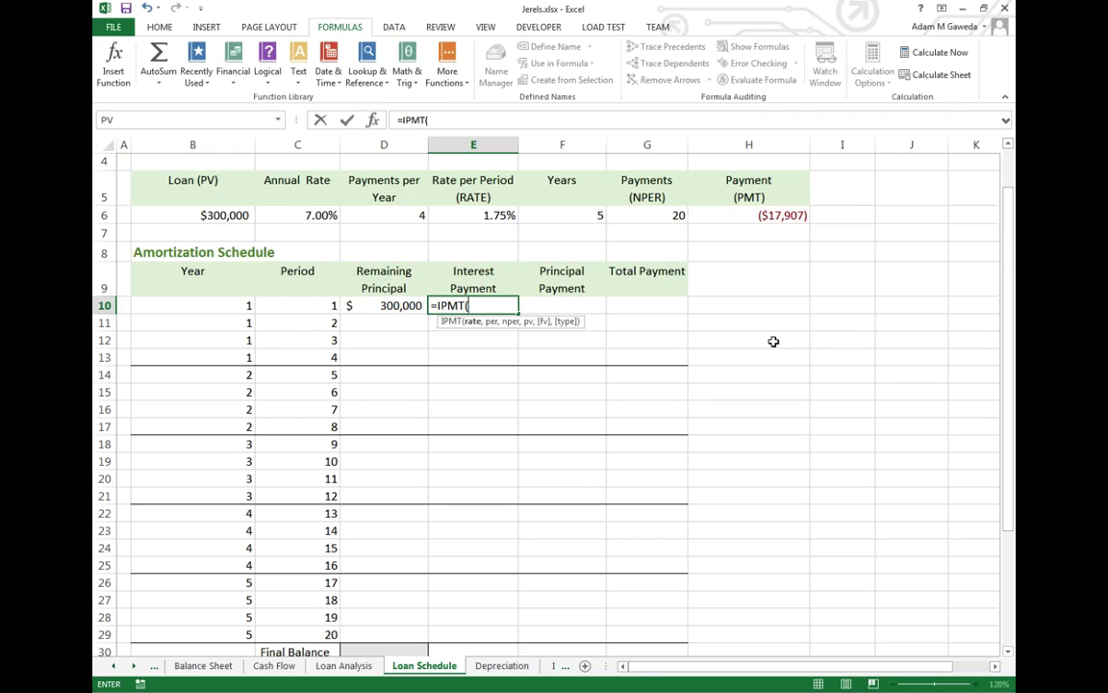
left_click(472, 219)
type(",")
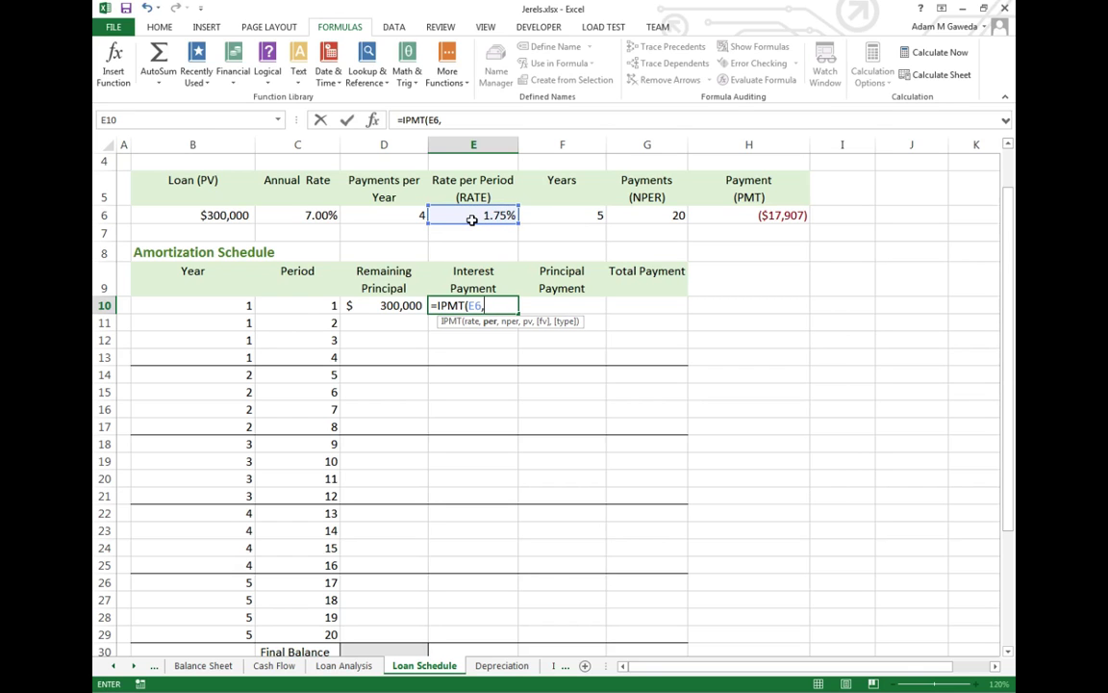
key("BackSpace")
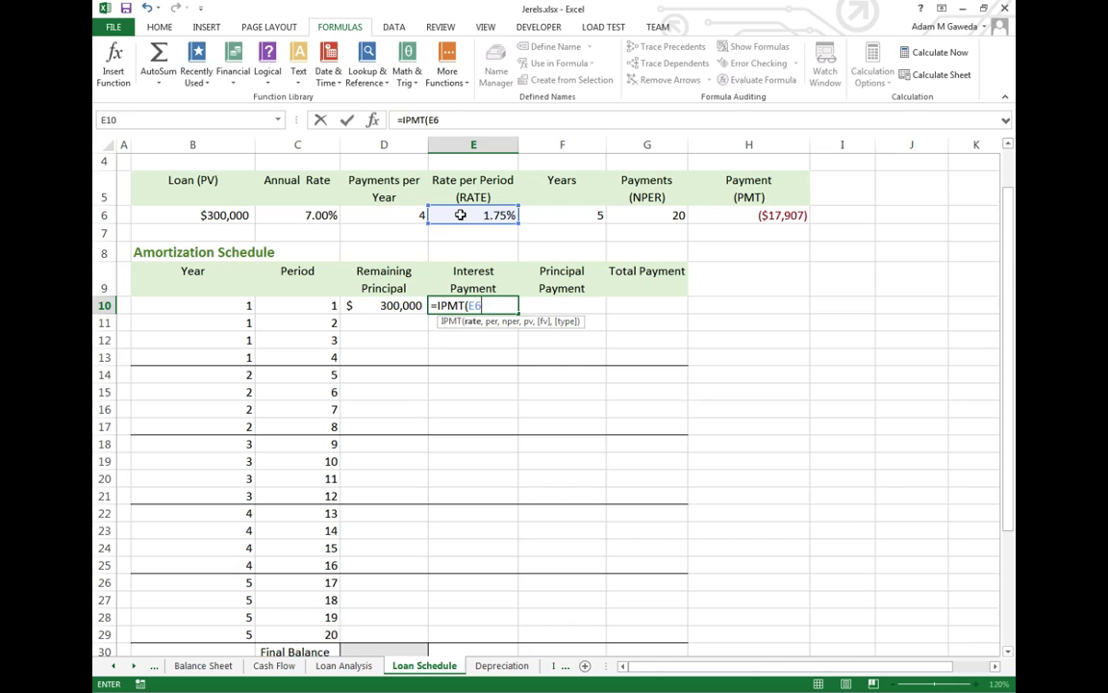
key("F4")
type(",")
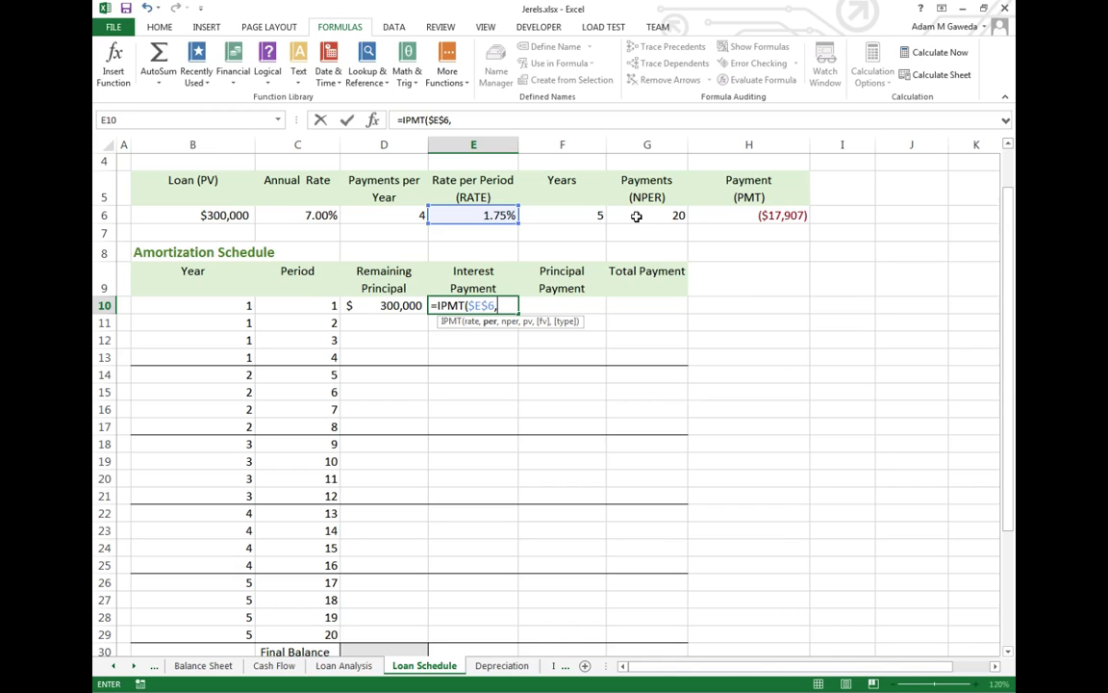
Step: Complete E10's IPMT formula with period C10, number of payments $G$6 and loan amount $B$6
left_click(300, 305)
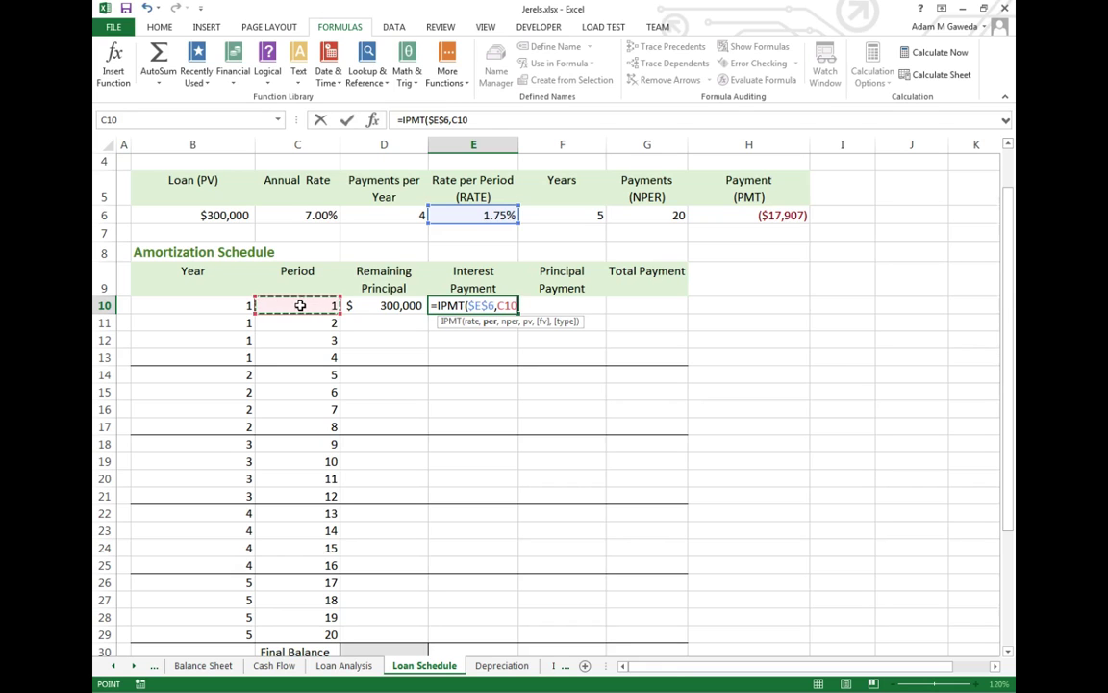
type(",")
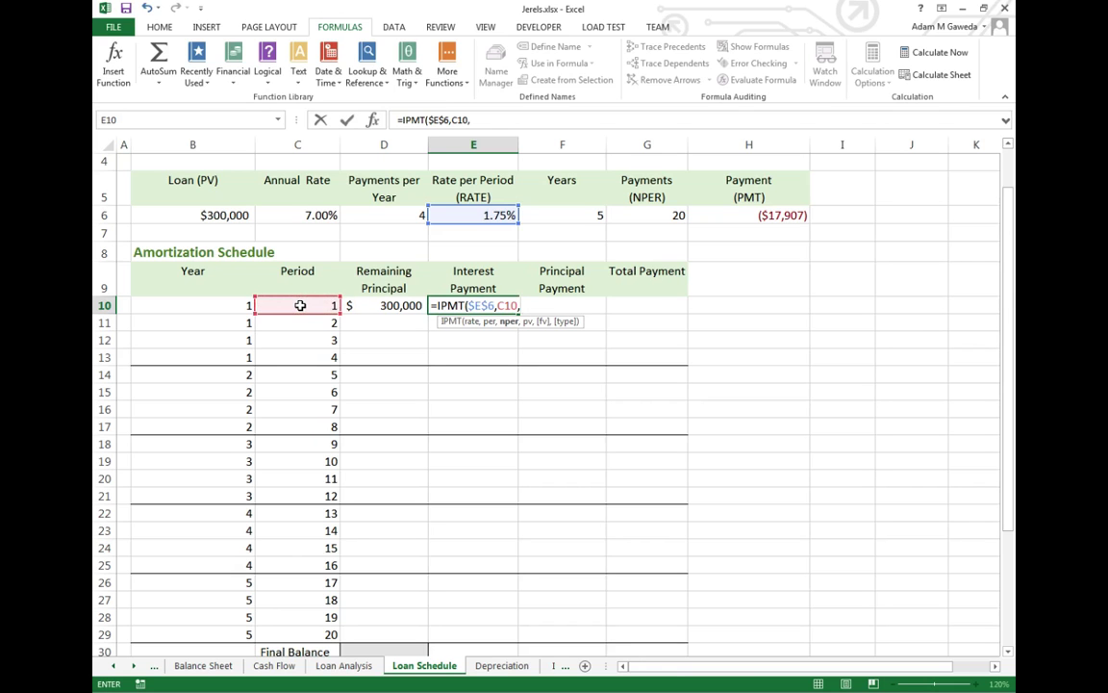
left_click(663, 213)
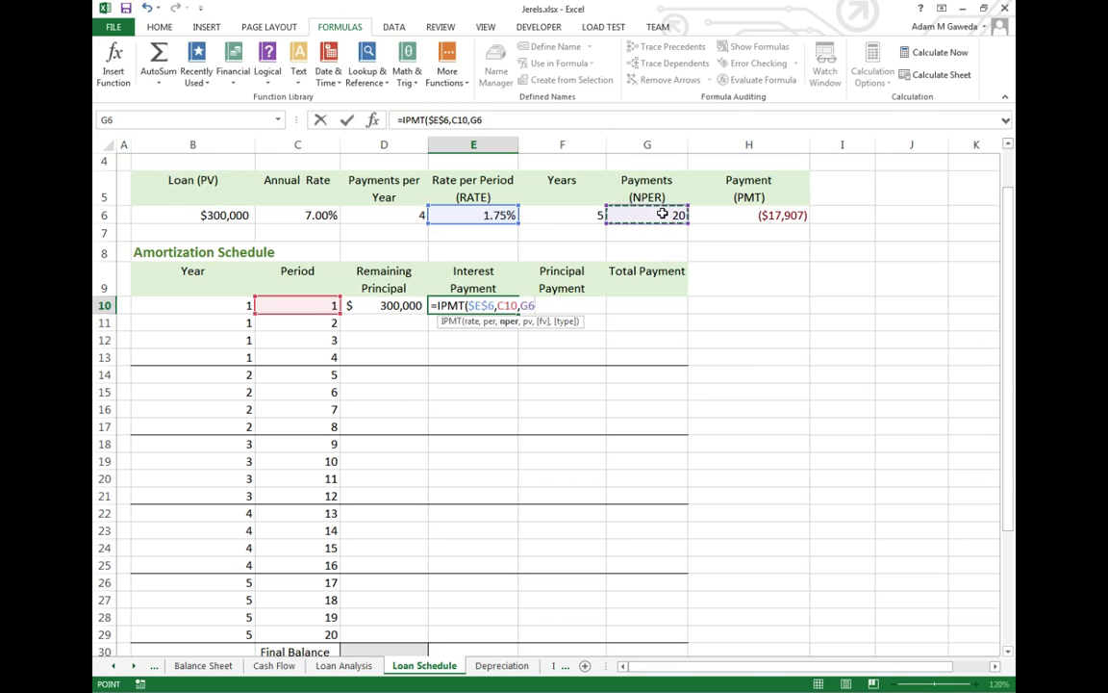
key("F4")
type(",")
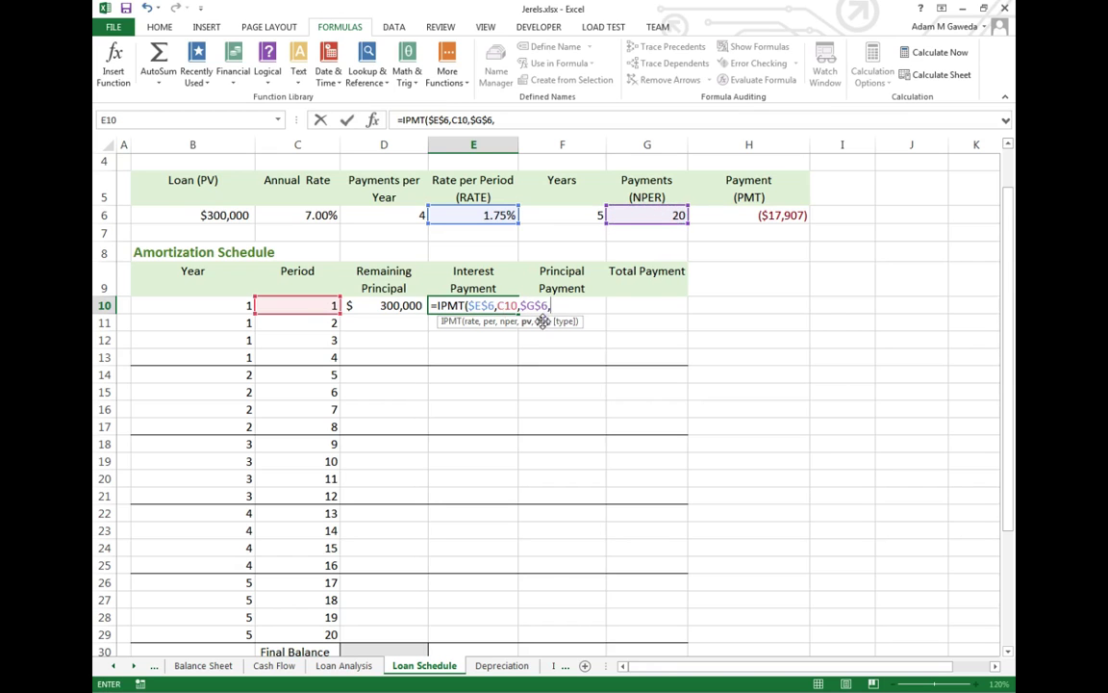
left_click(225, 216)
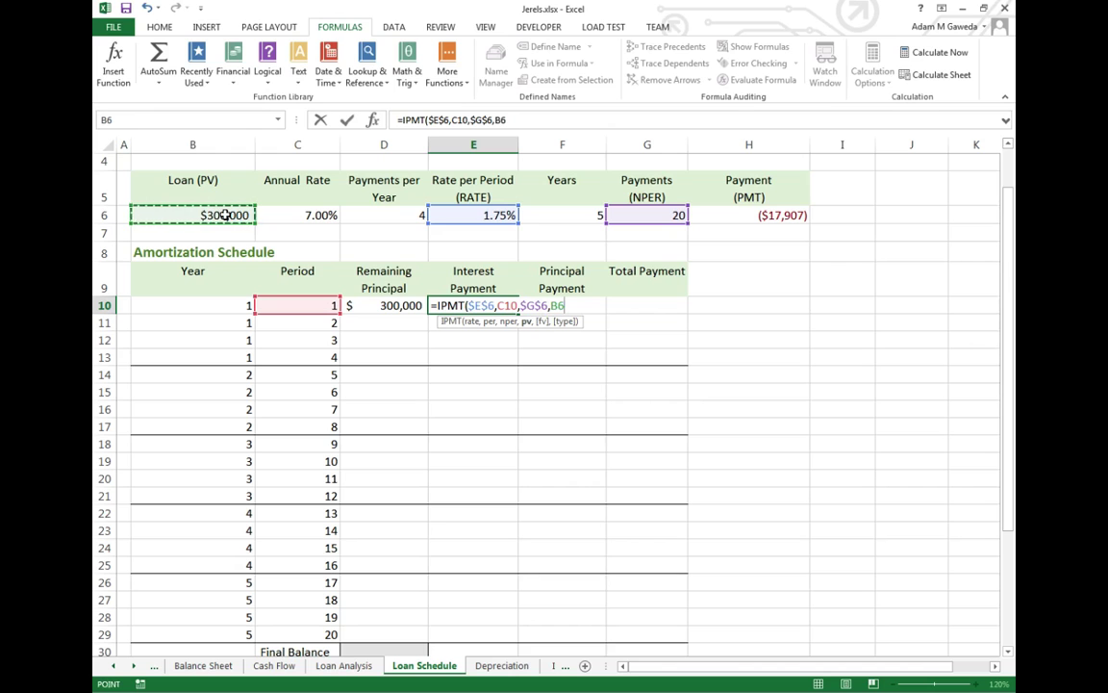
key("F4")
type(")")
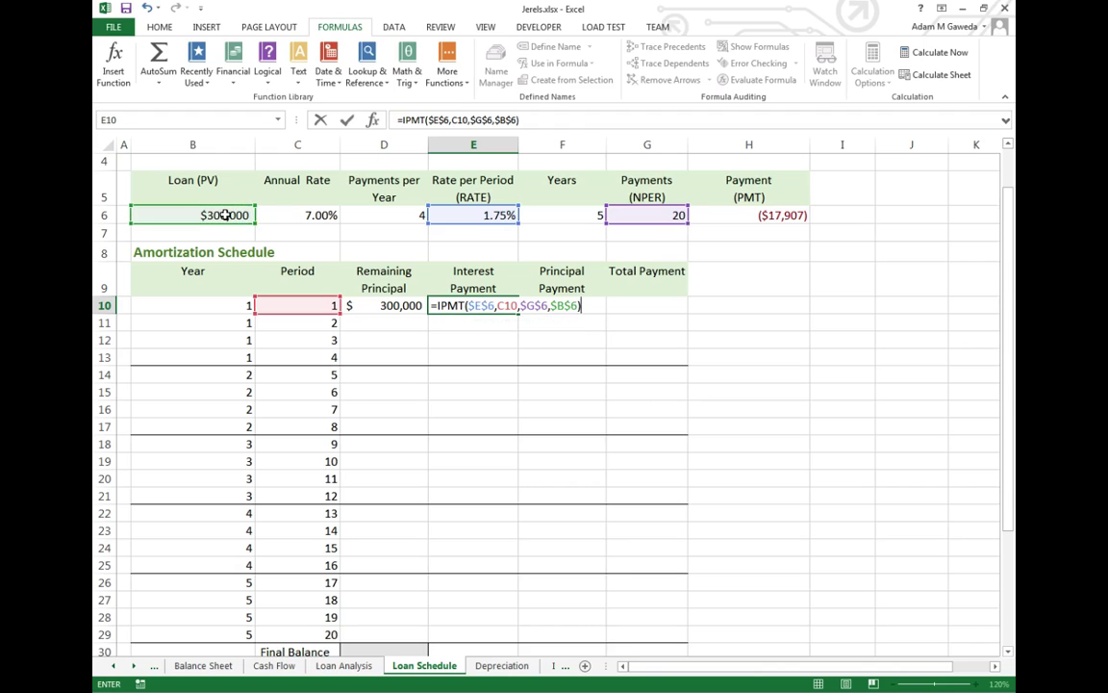
key("Return")
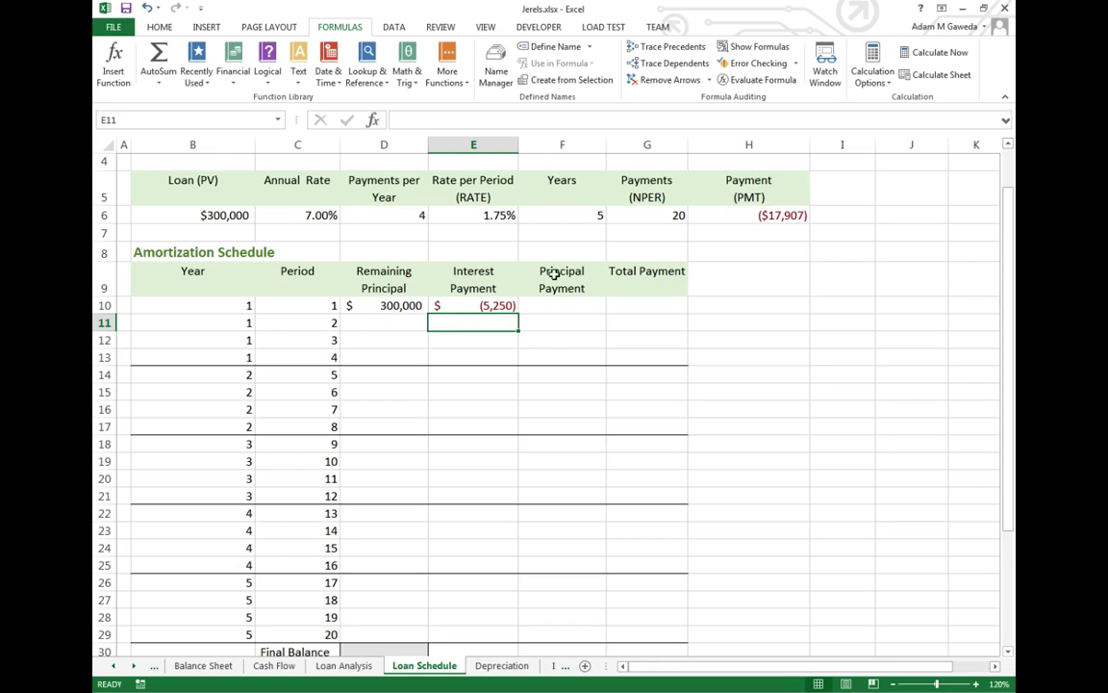
left_click(776, 218)
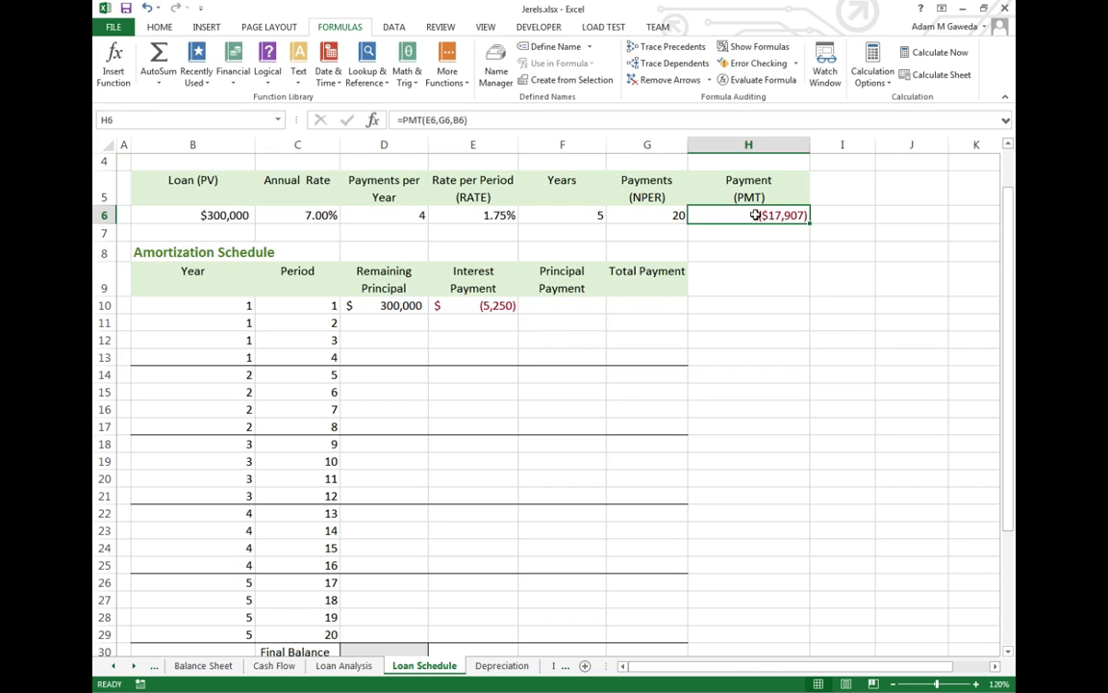
left_click(466, 308)
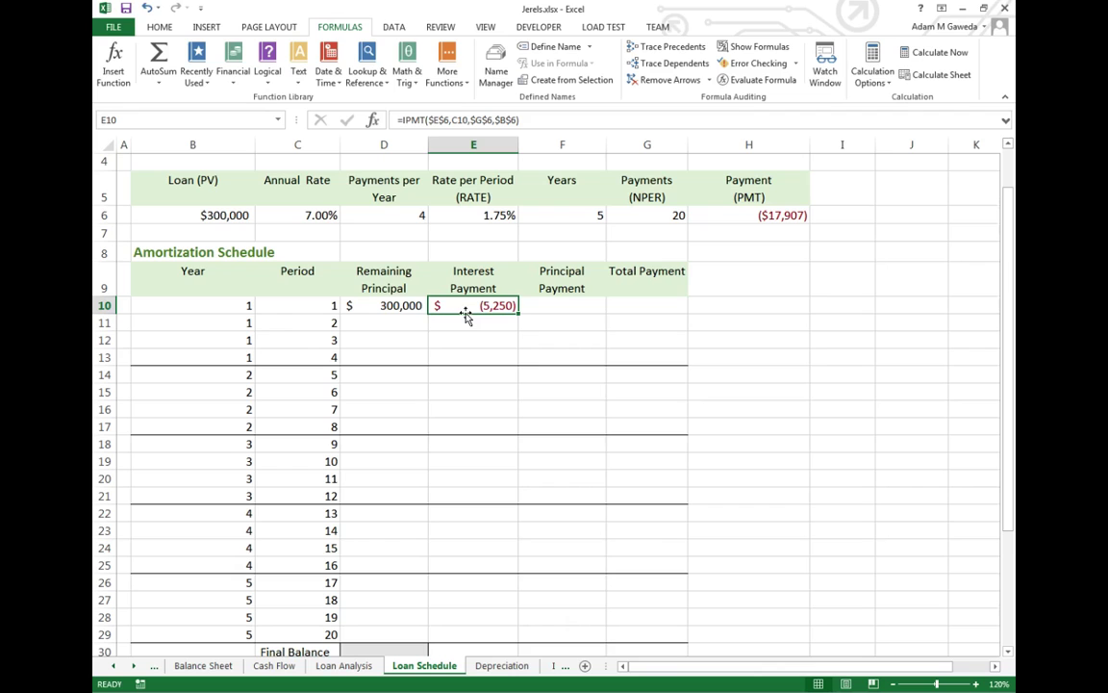
Step: Begin a PPMT formula for the period 1 Principal Payment in F10, using the absolute reference $E$6 as the rate
left_click(563, 302)
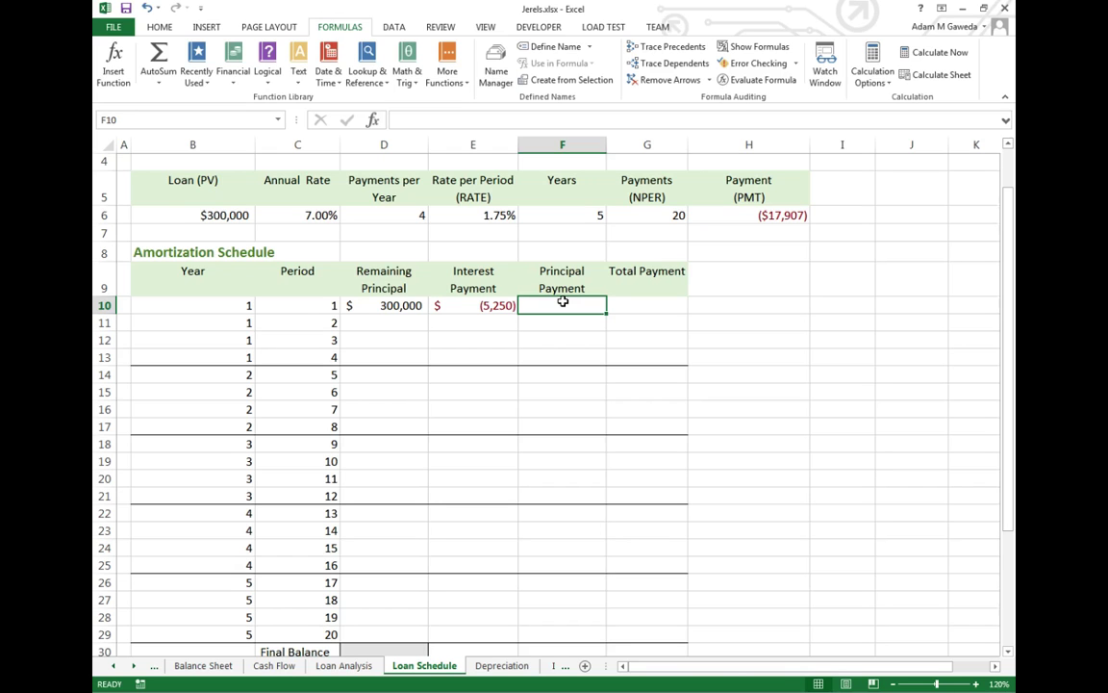
type("=PP")
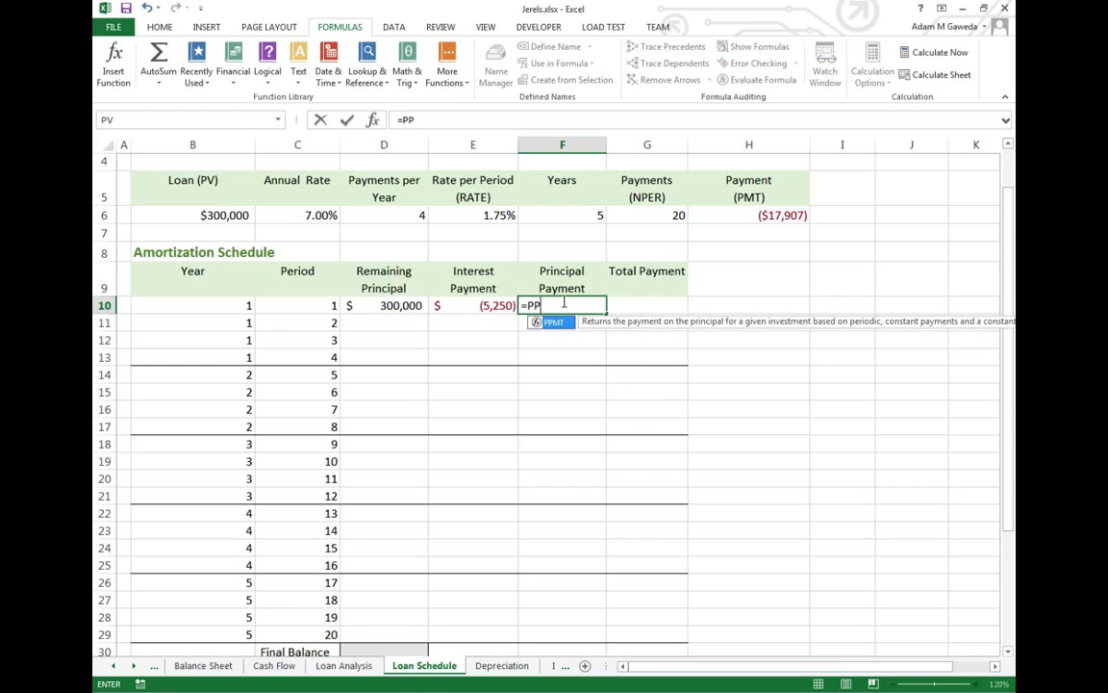
type("MT(")
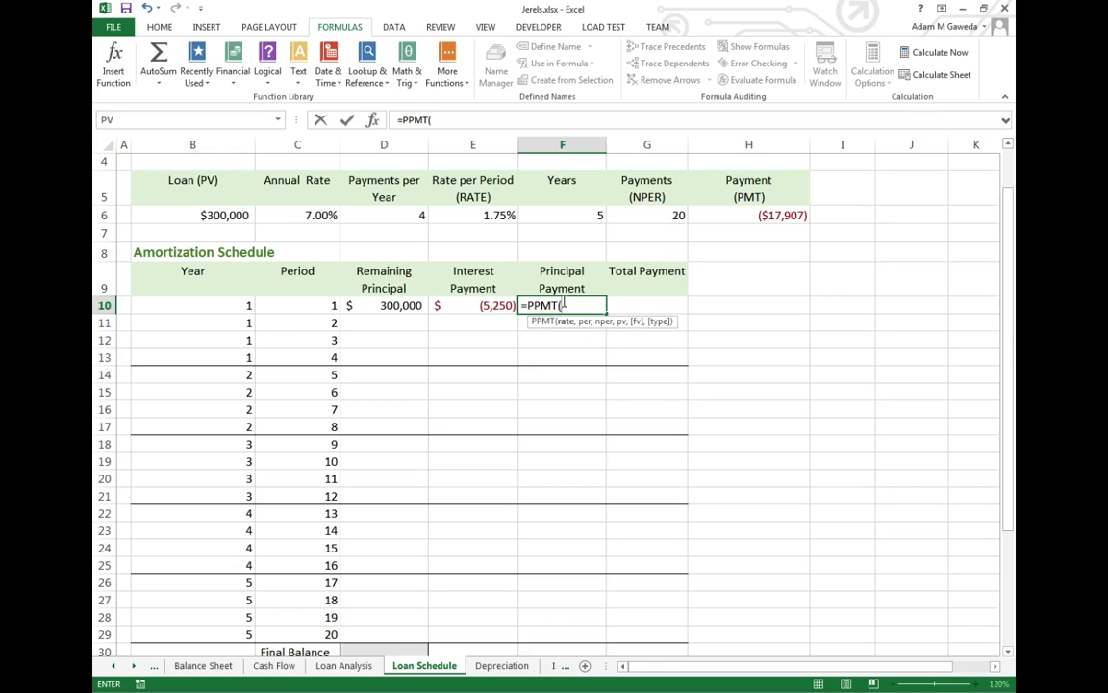
left_click(468, 214)
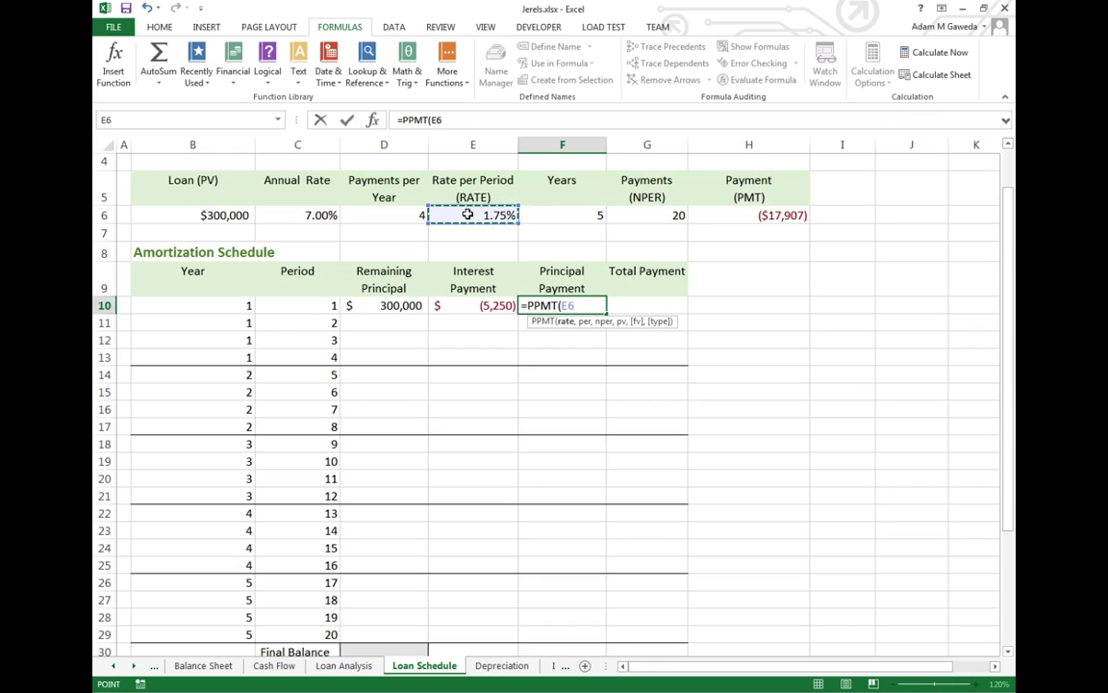
key("F4")
type(",")
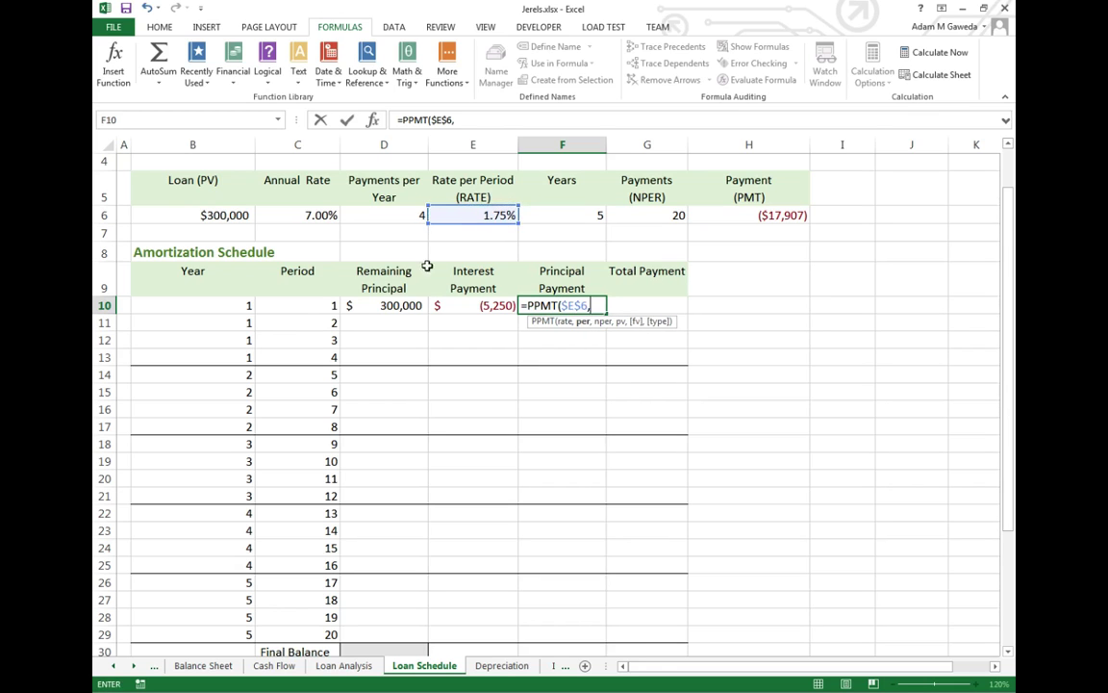
Step: Complete F10's PPMT formula with period C10, number of payments $G$6 and loan amount $B$6
left_click(314, 308)
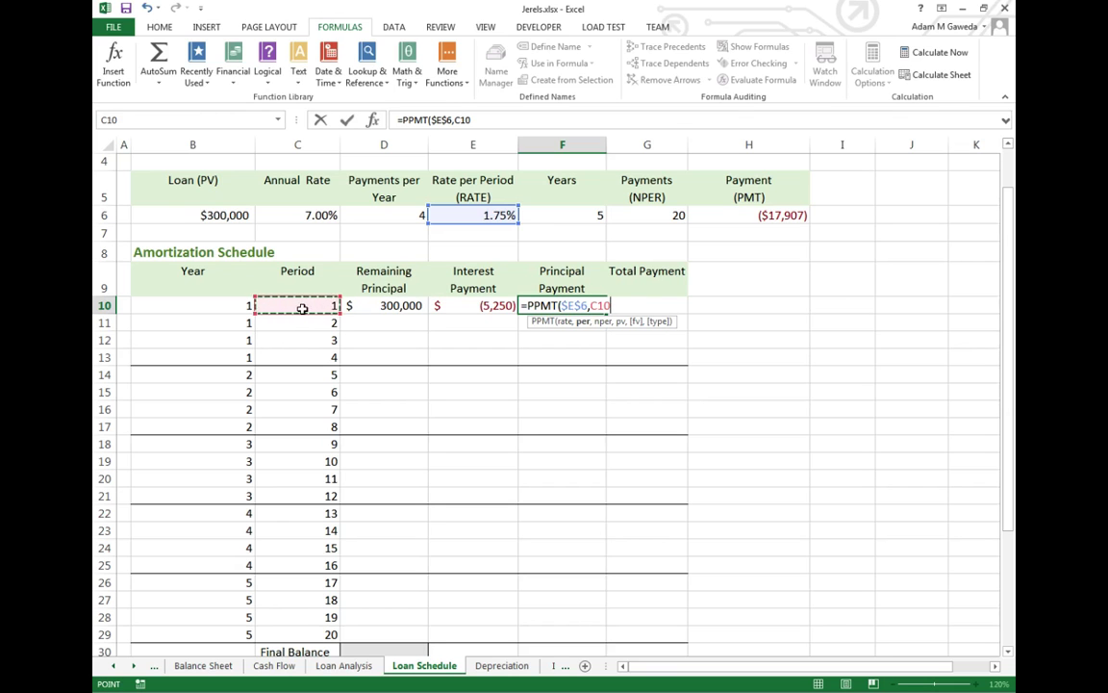
type(",")
left_click(641, 218)
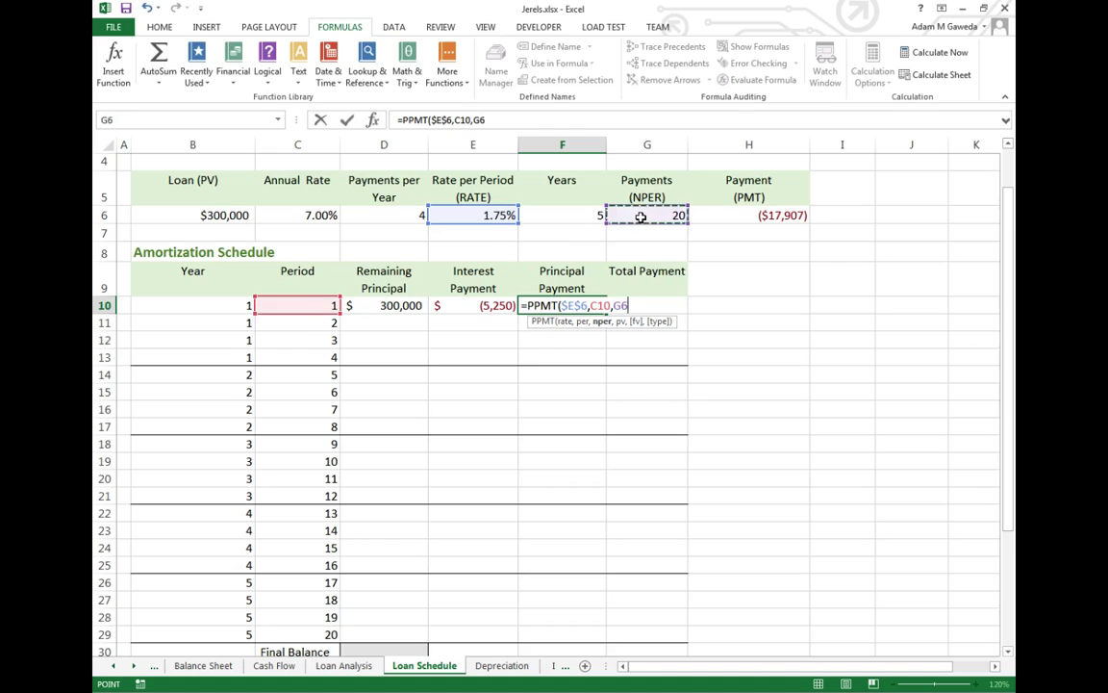
key("F4")
type(",")
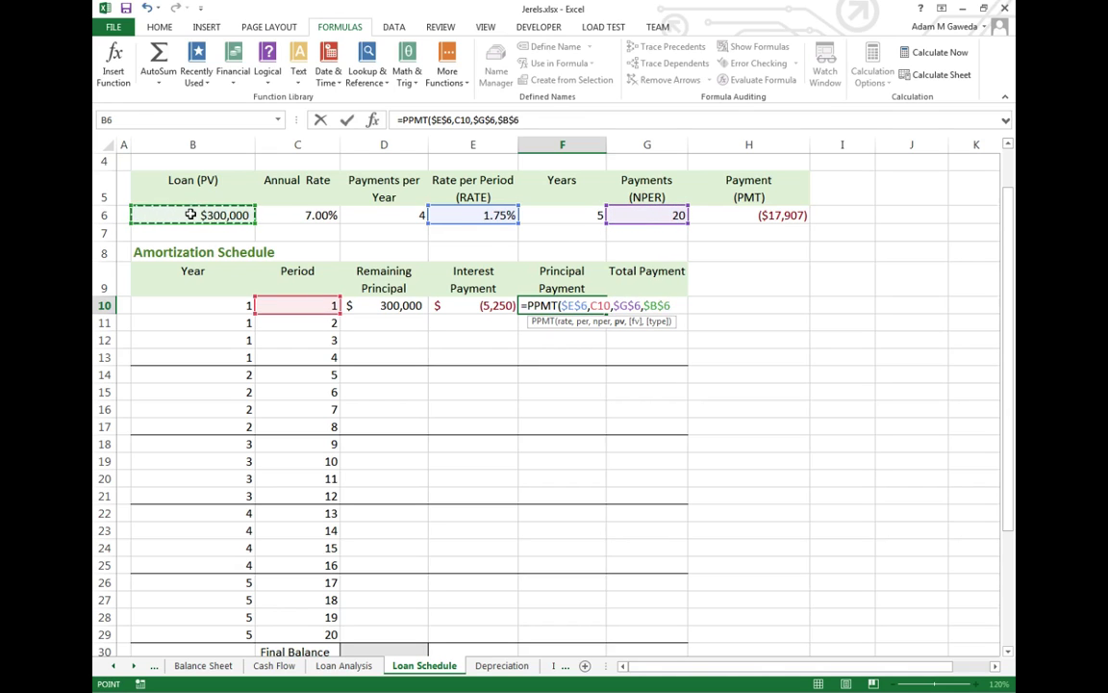
key("Return")
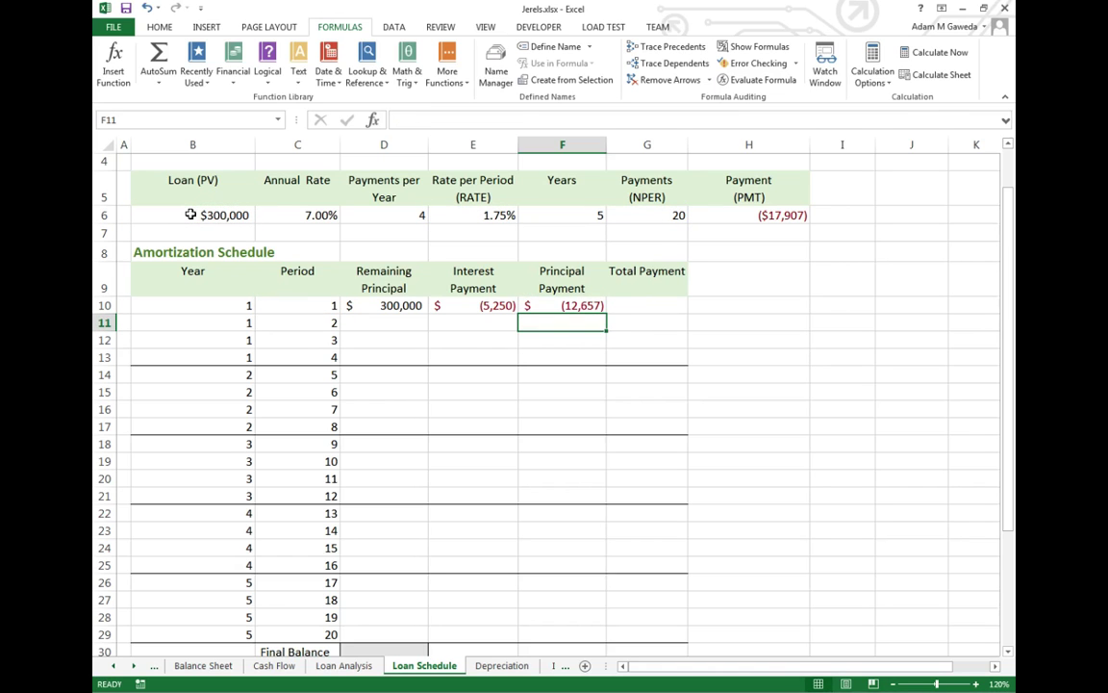
Step: Calculate the period 1 Total Payment in G10 with =E10+F10 and compare it with the PMT payment in H6
key("Up")
key("Right")
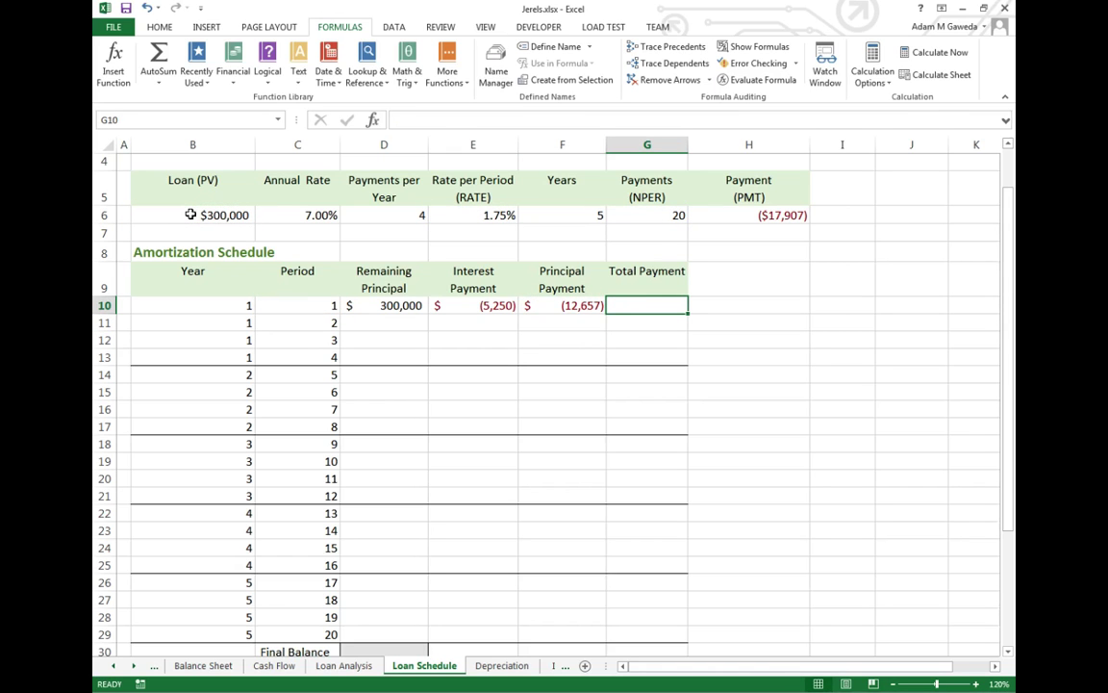
type("=")
key("Left")
key("Left")
type("+")
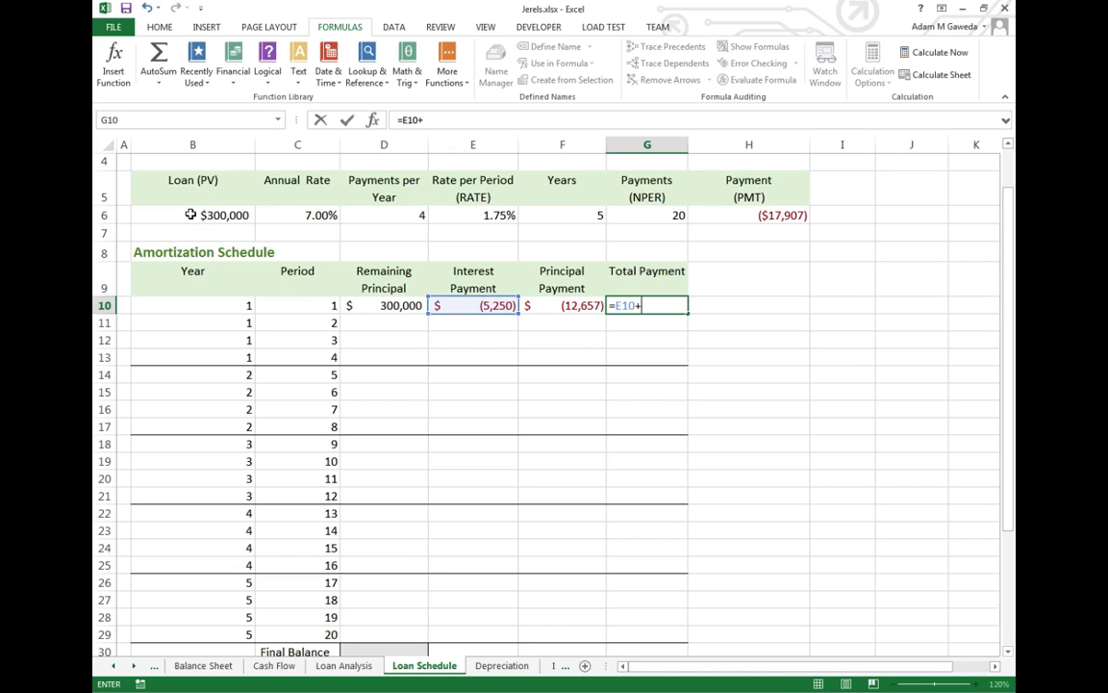
key("Left")
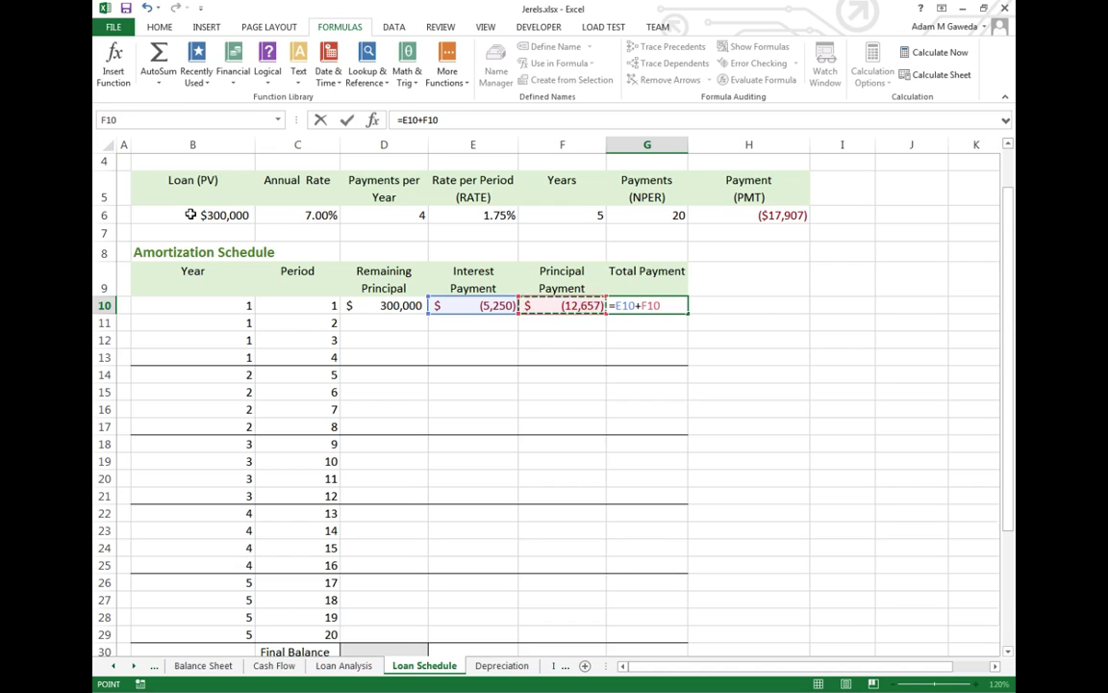
key("Return")
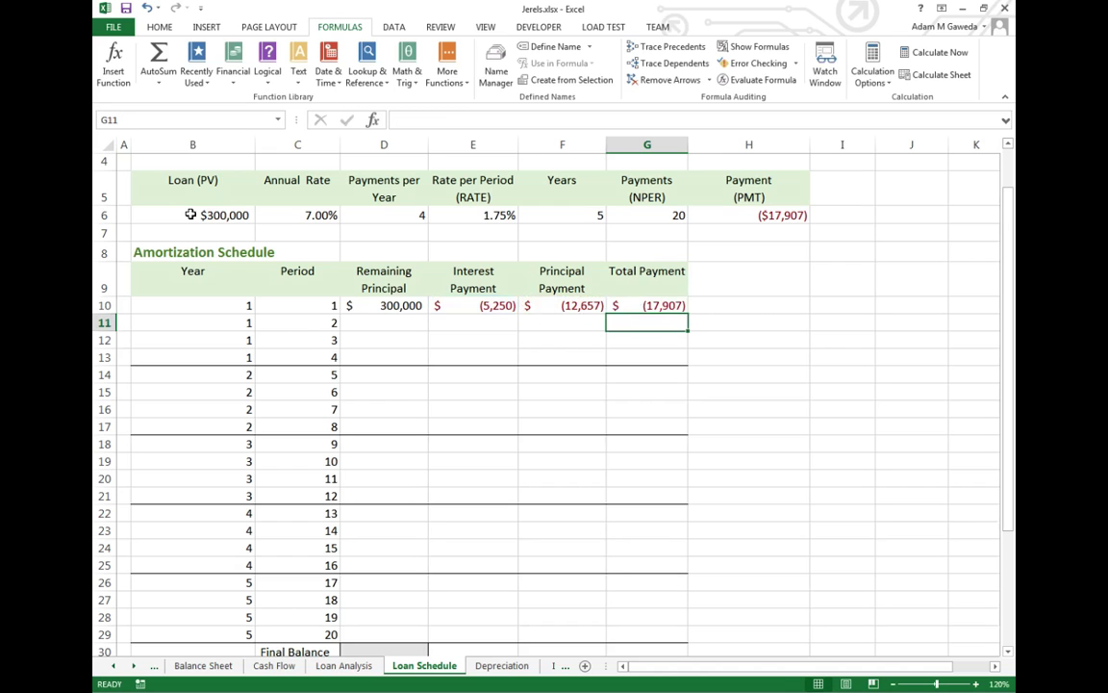
left_click(775, 213)
left_click(674, 305)
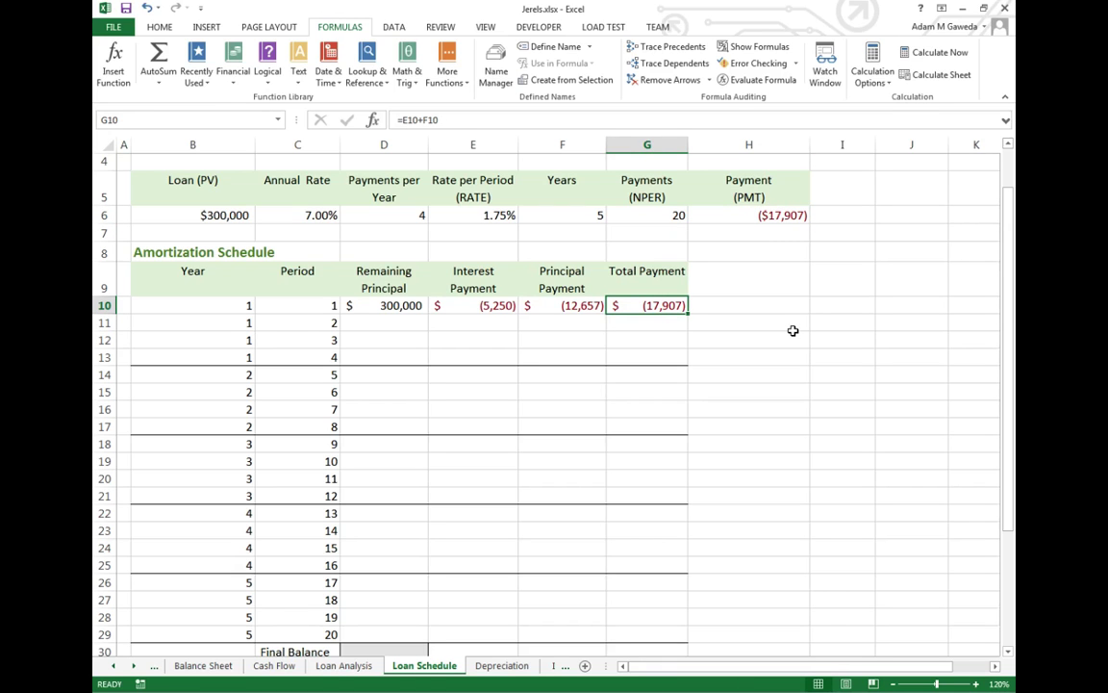
left_click(379, 308)
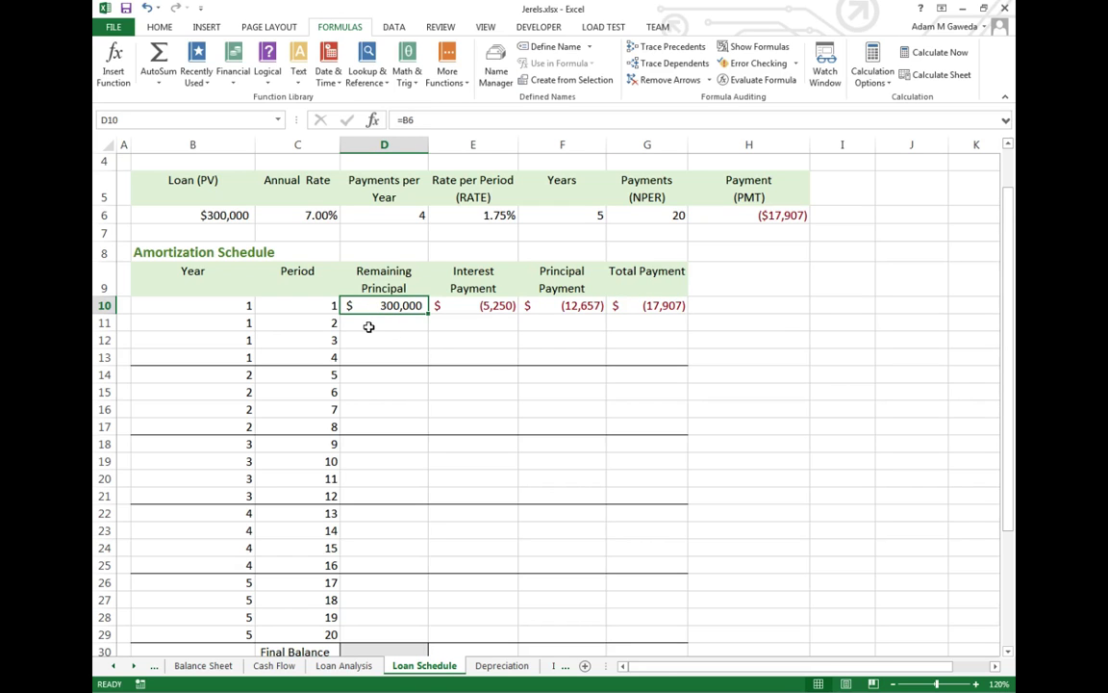
Step: Enter the period 2 Remaining Principal in D11 as =D10-F10
left_click(367, 325)
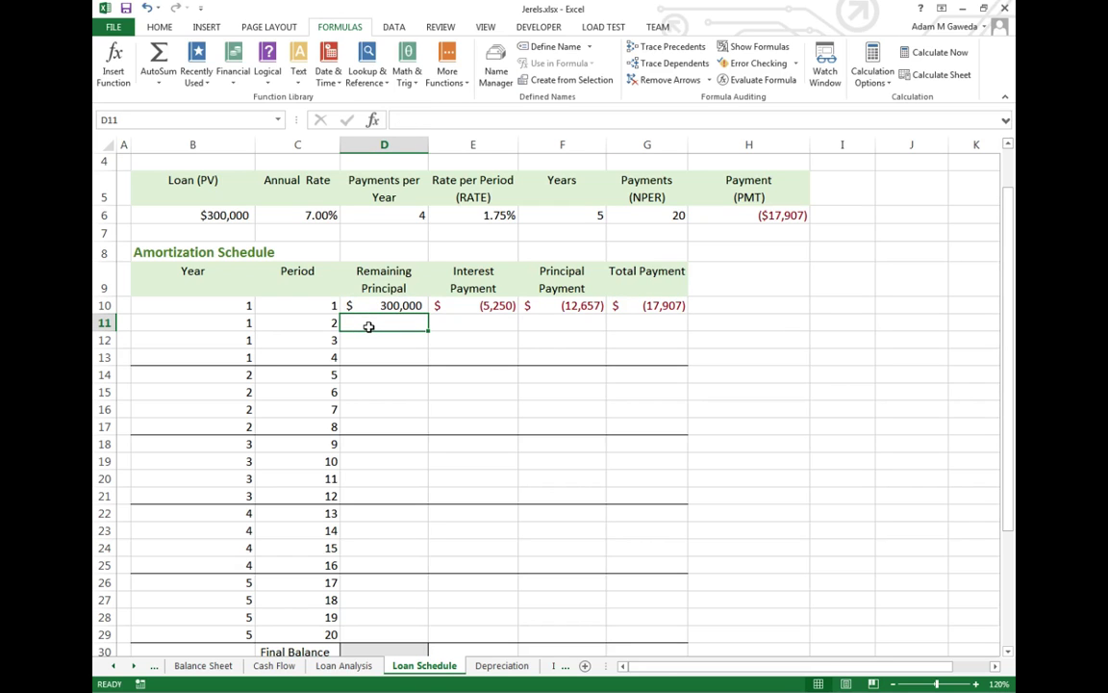
type("=")
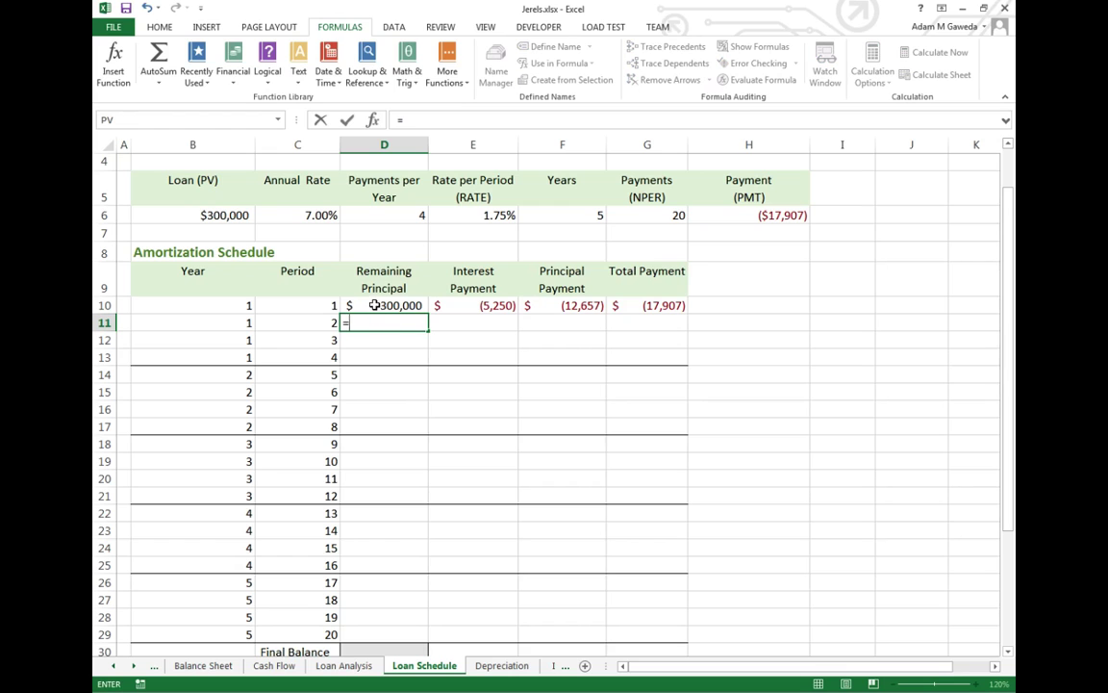
left_click(374, 305)
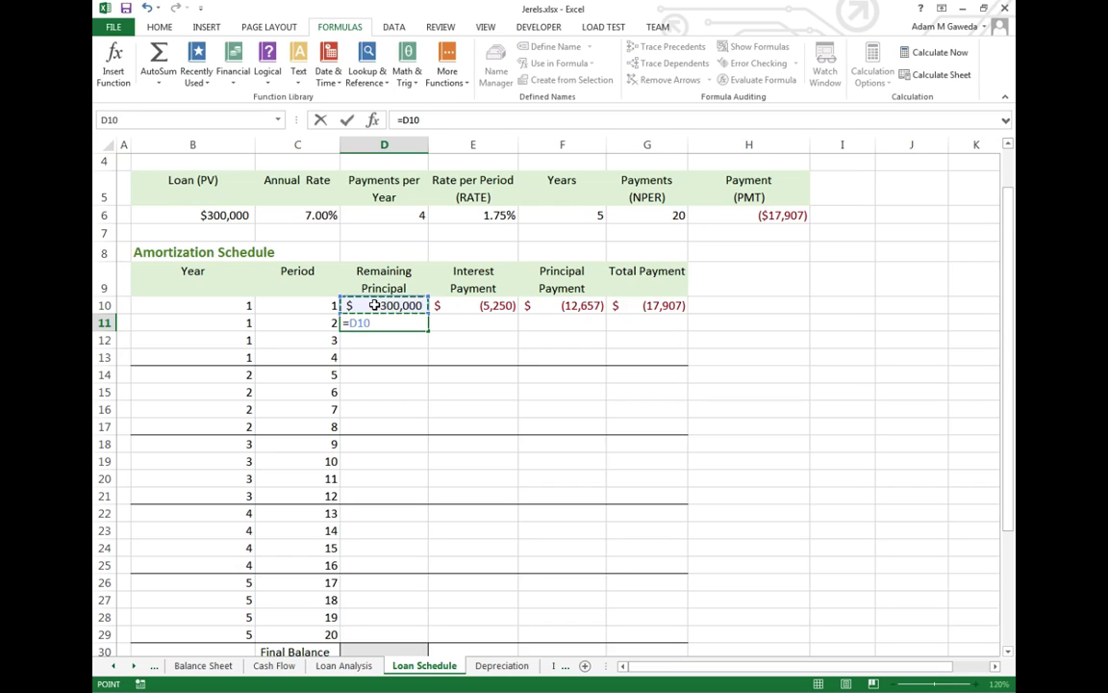
type("-")
left_click(586, 308)
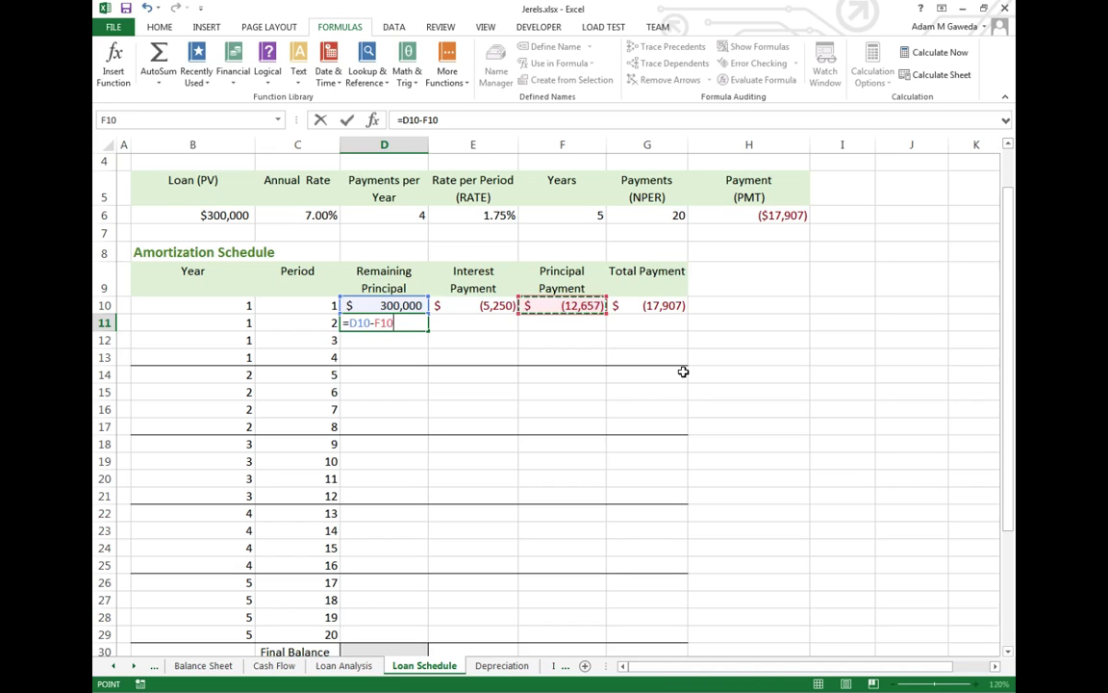
key("Return")
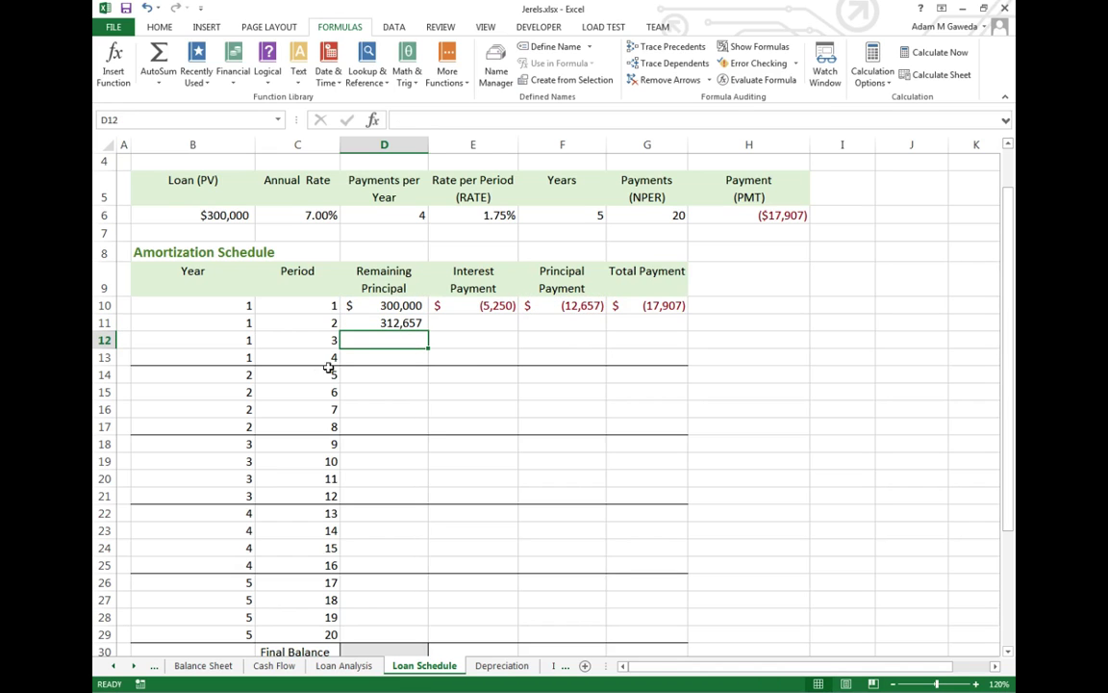
Step: Correct the D11 formula by replacing the minus sign with a plus so it reads =D10+F10
left_click(380, 322)
left_click(415, 120)
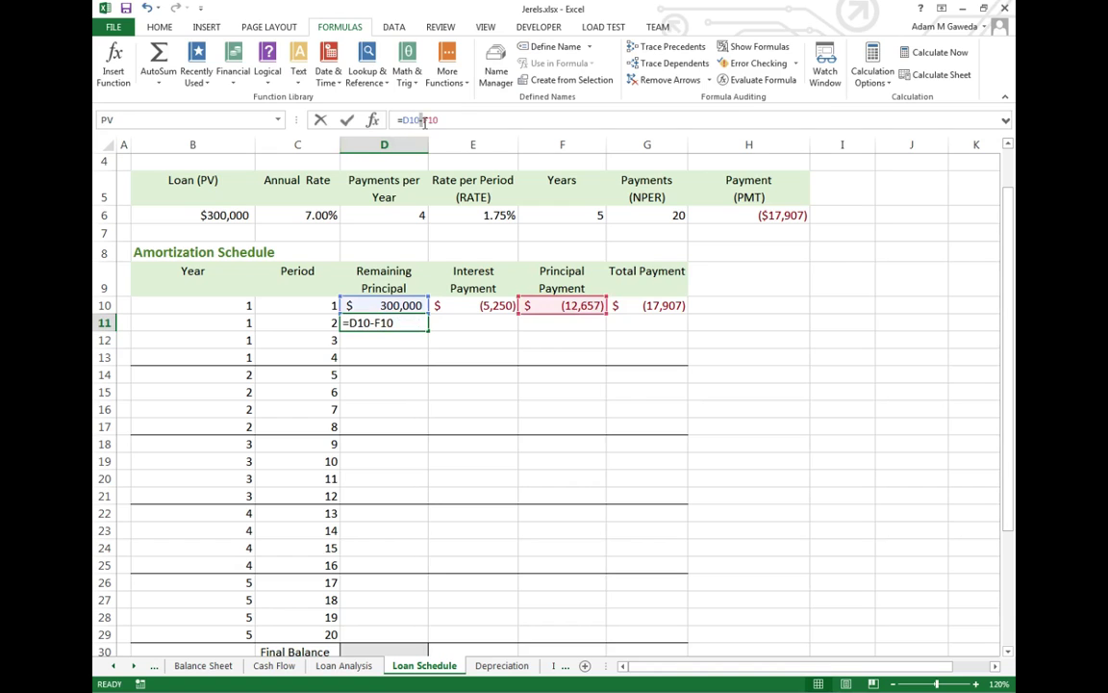
key("BackSpace")
type("+")
key("Return")
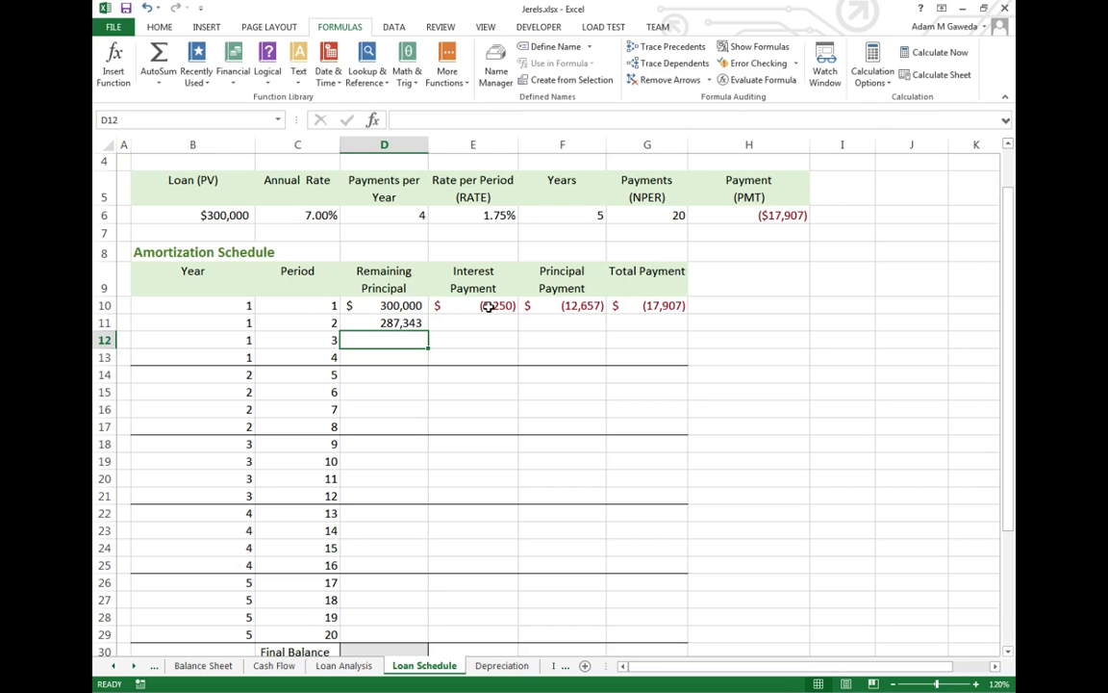
Step: Fill the period 1 interest, principal and total payment formulas from E10:G10 down to row 11 and check the copied formulas
left_click_drag(488, 305, 688, 333)
left_click(532, 322)
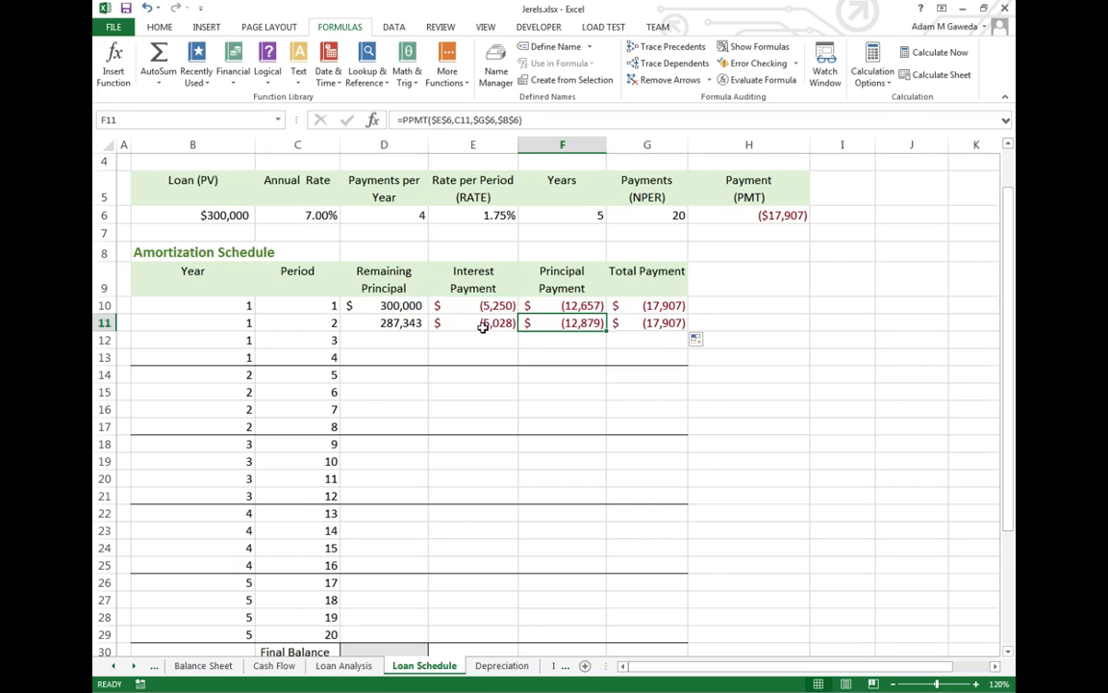
left_click(483, 327)
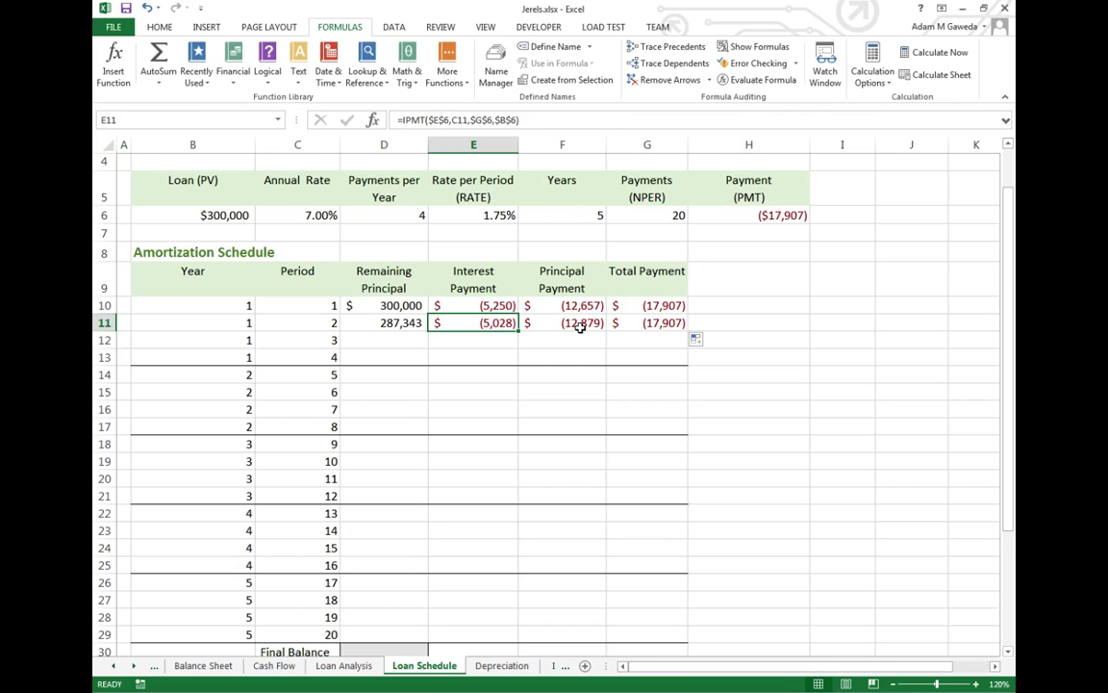
Step: Fill the period 2 formulas in D11:G11 down through period 20 in row 29 and check a copied principal payment formula
left_click_drag(374, 322, 686, 646)
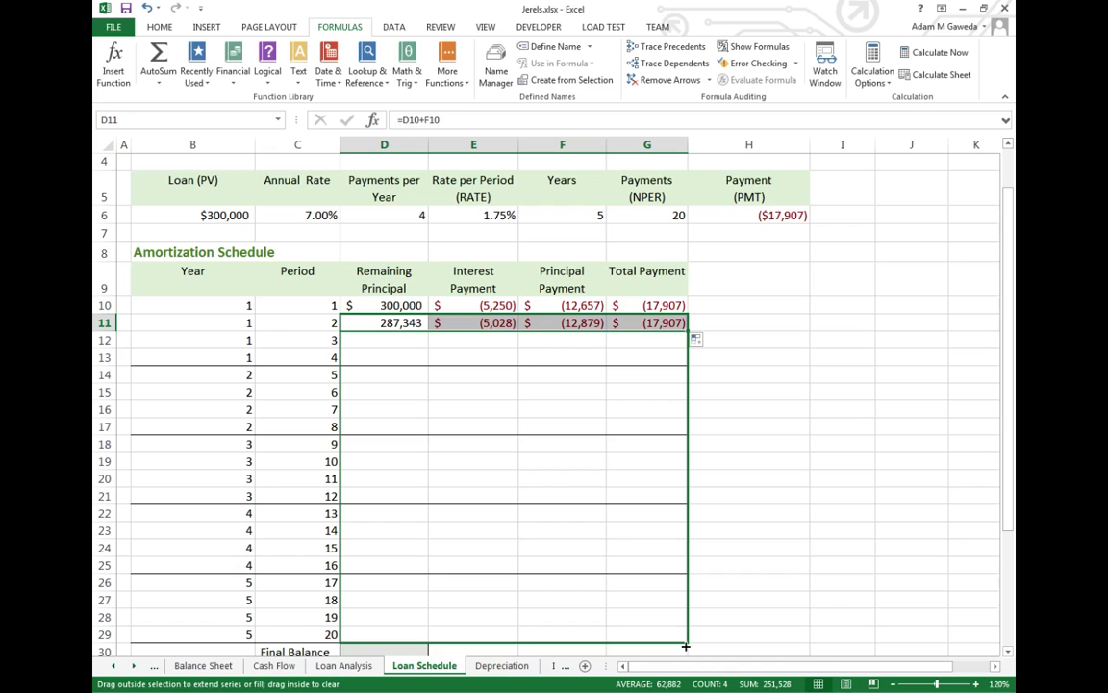
left_click_drag(685, 646, 683, 645)
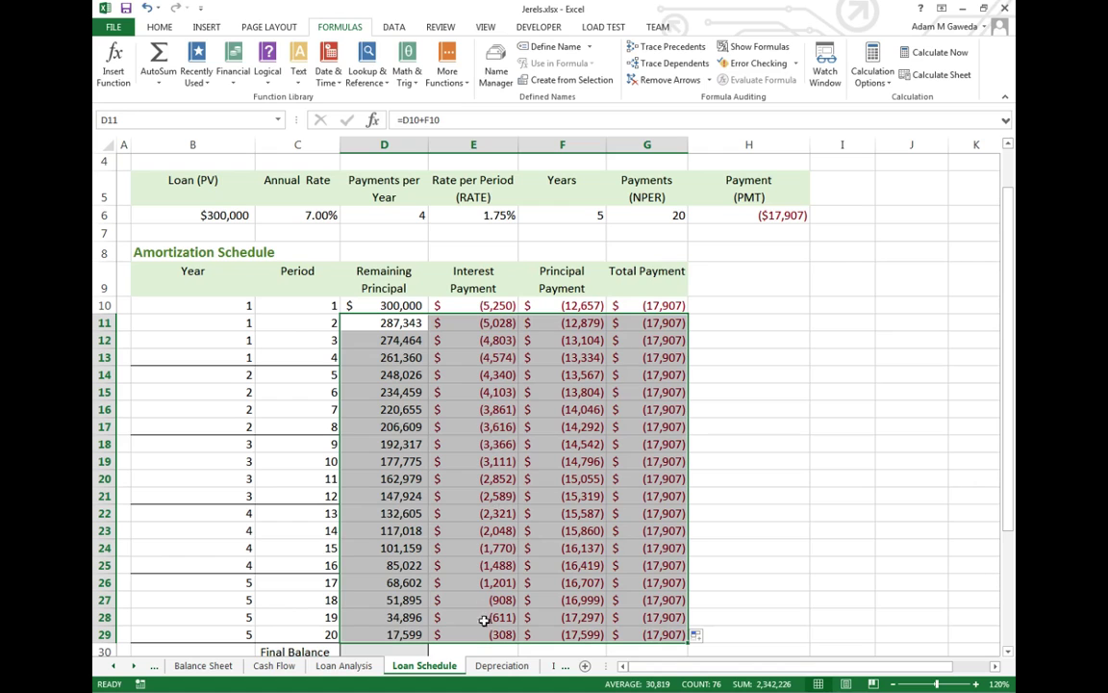
left_click(576, 340)
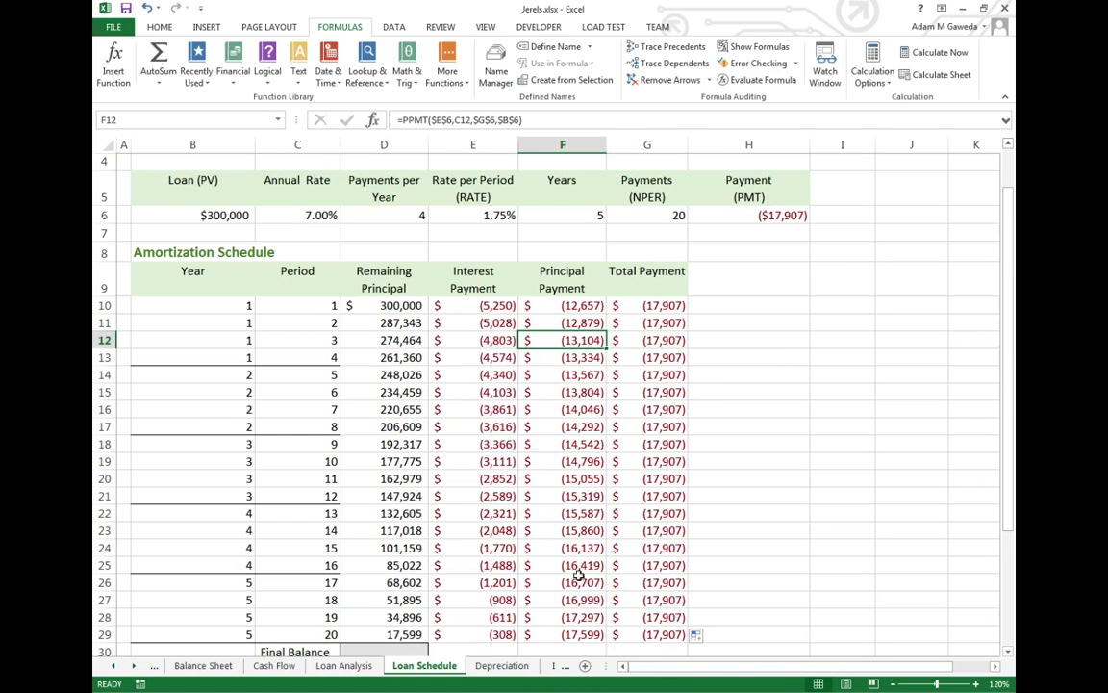
Step: Compare period 20's remaining principal with its principal payment, and calculate the Final Balance in D30 with =D29+F29
scroll(513, 484, "down", 1)
scroll(513, 484, "down", 1)
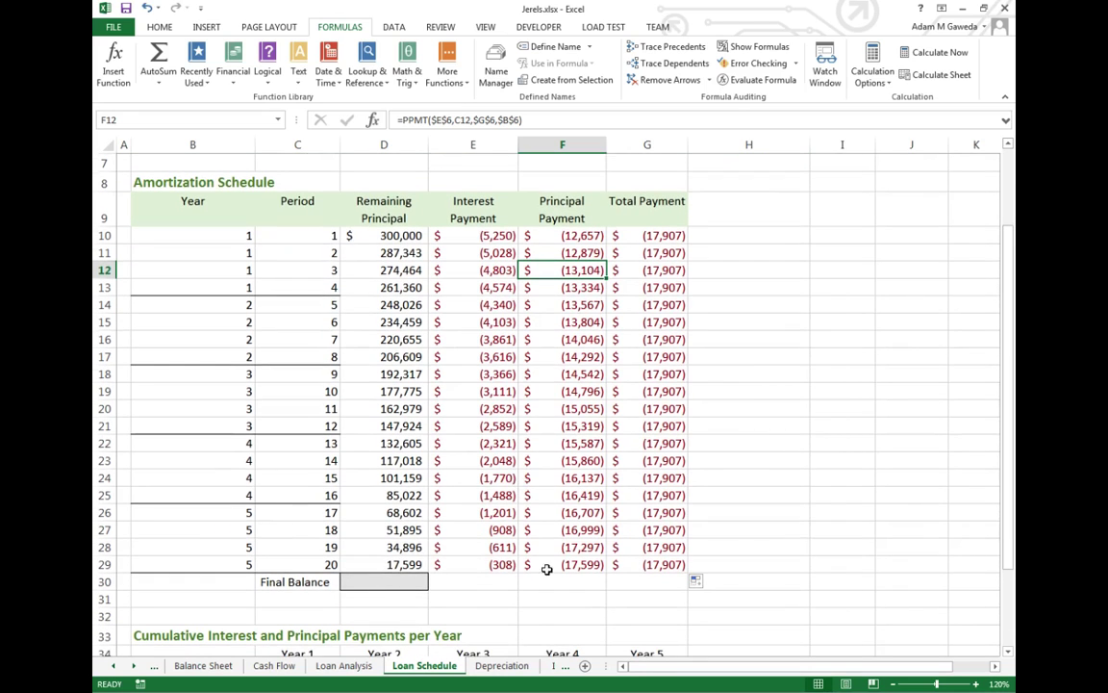
left_click(381, 565)
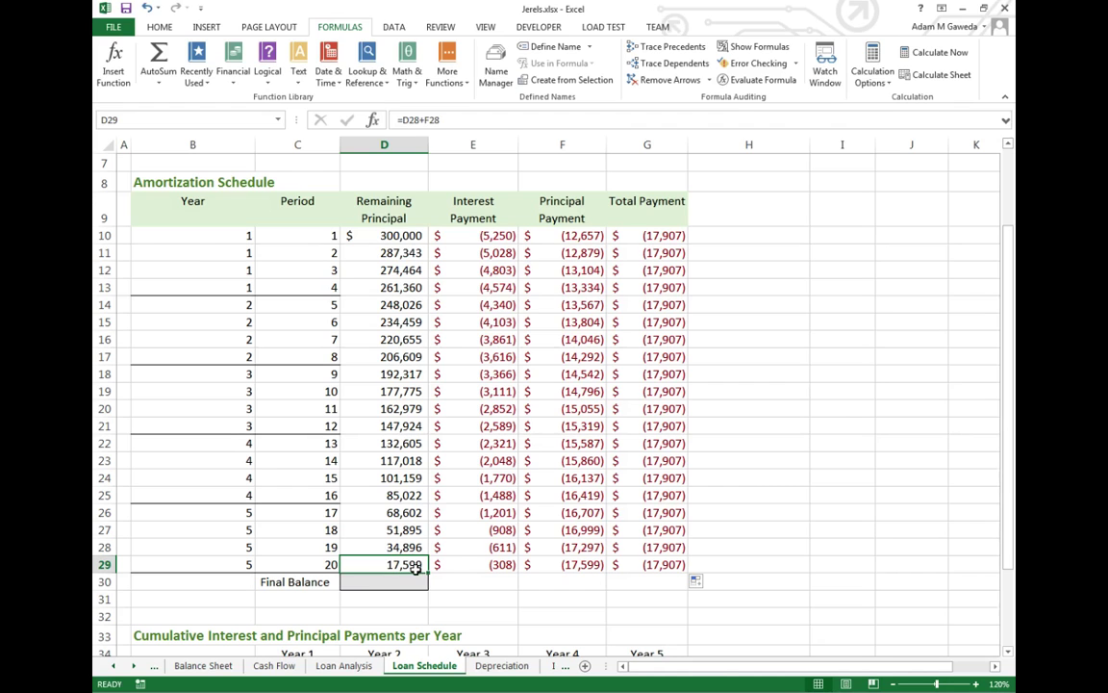
left_click(589, 565)
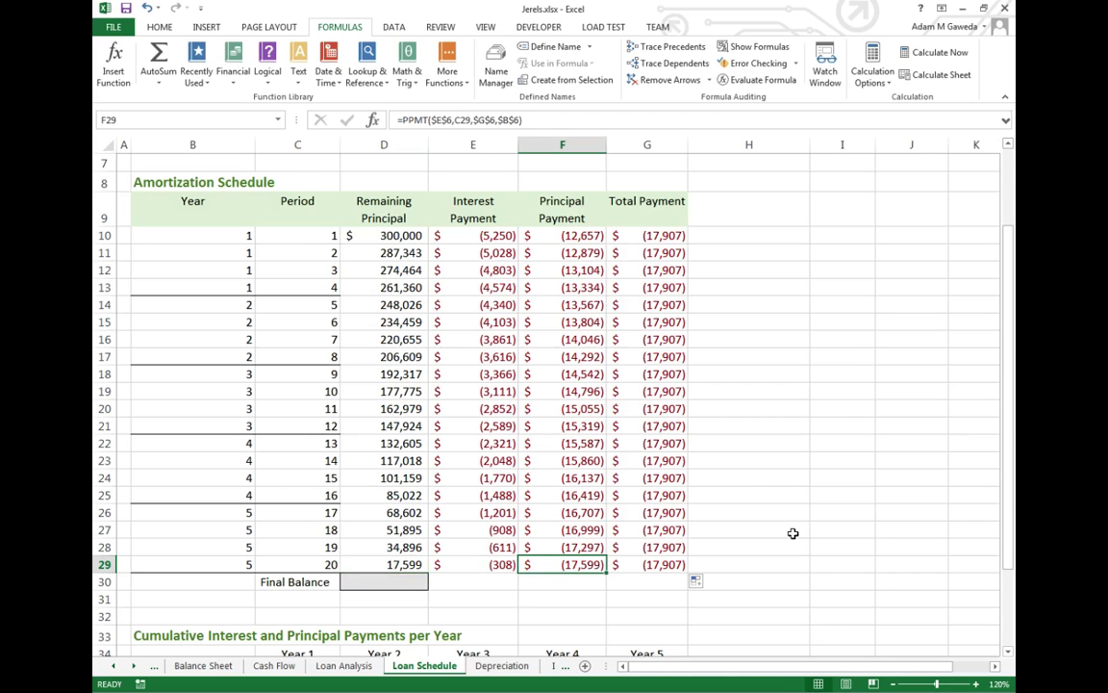
left_click(358, 585)
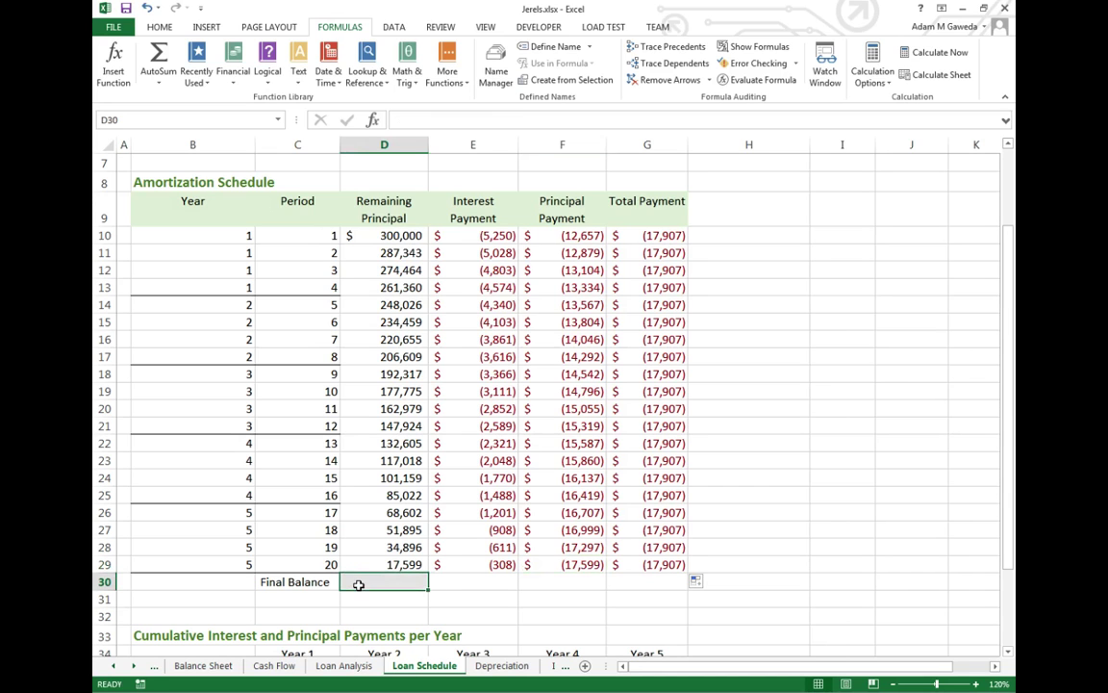
type("=")
key("Up")
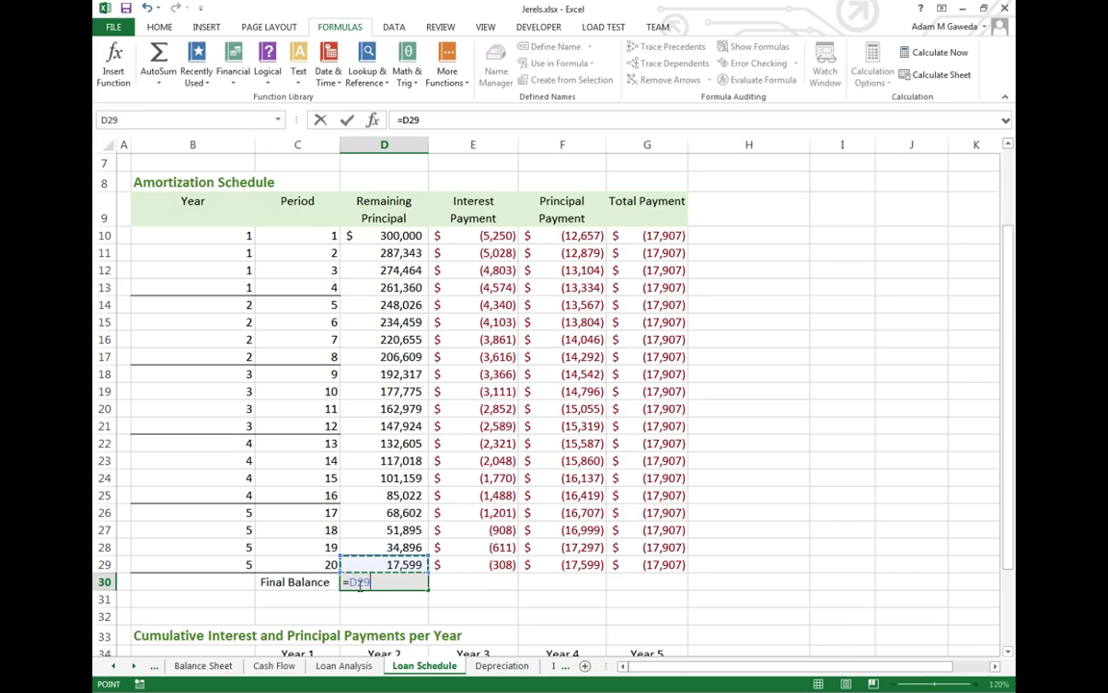
type("+")
left_click(587, 566)
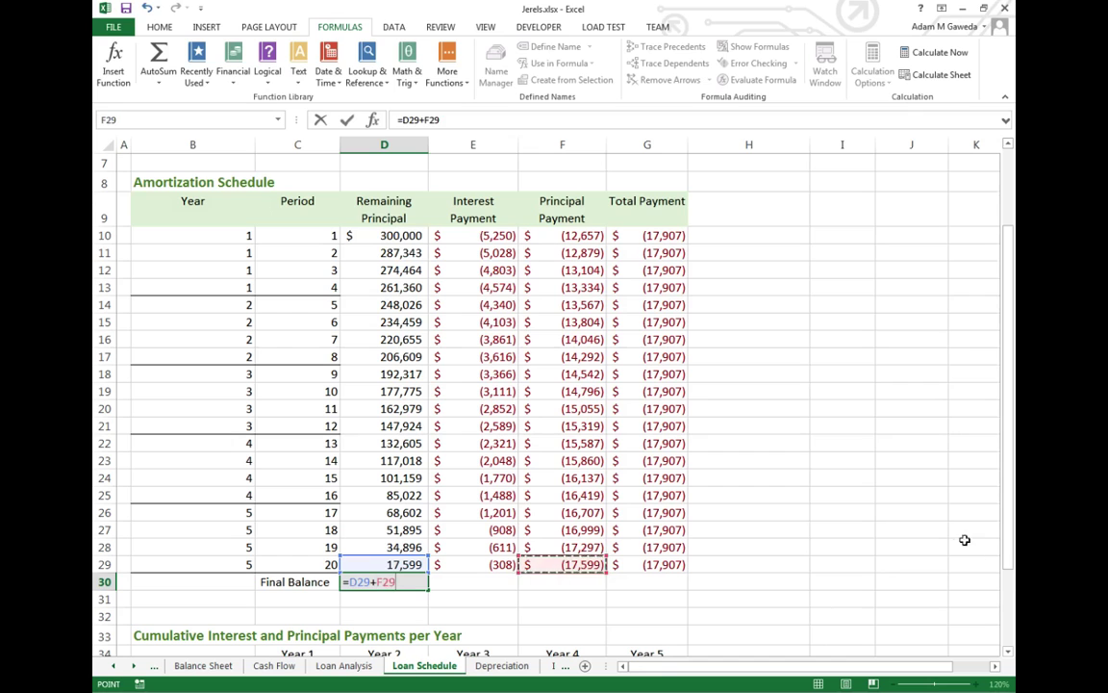
key("Return")
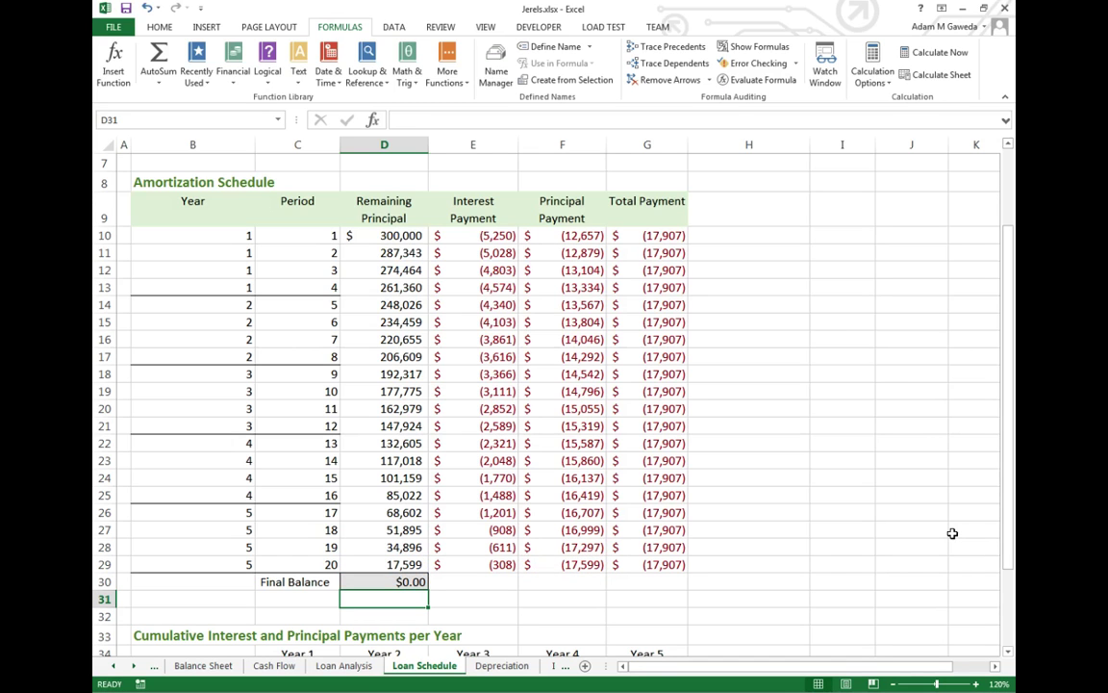